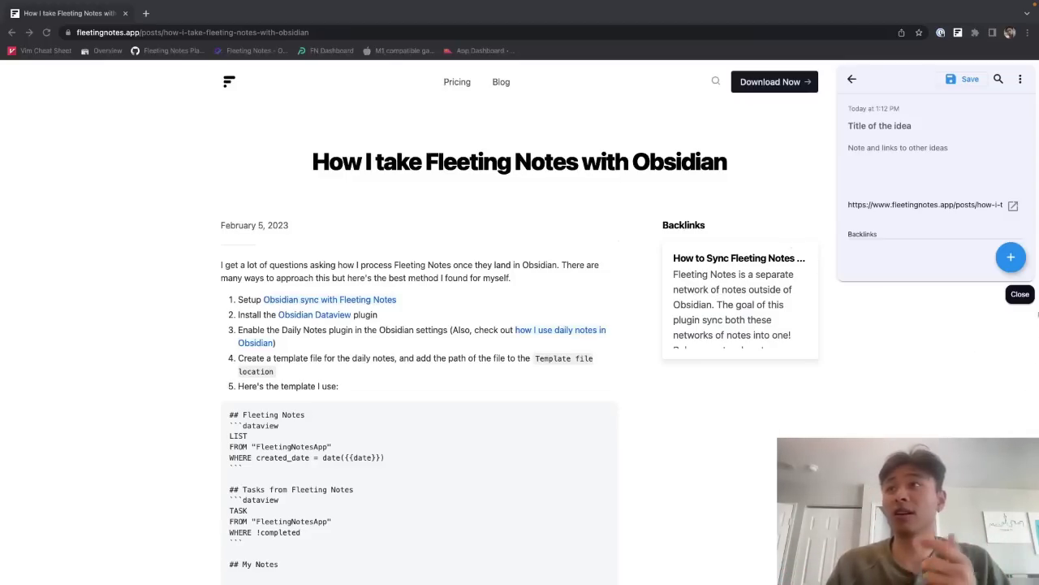
Step: Dismiss the Fleeting Notes quick-note popup over the blog post
click(1022, 300)
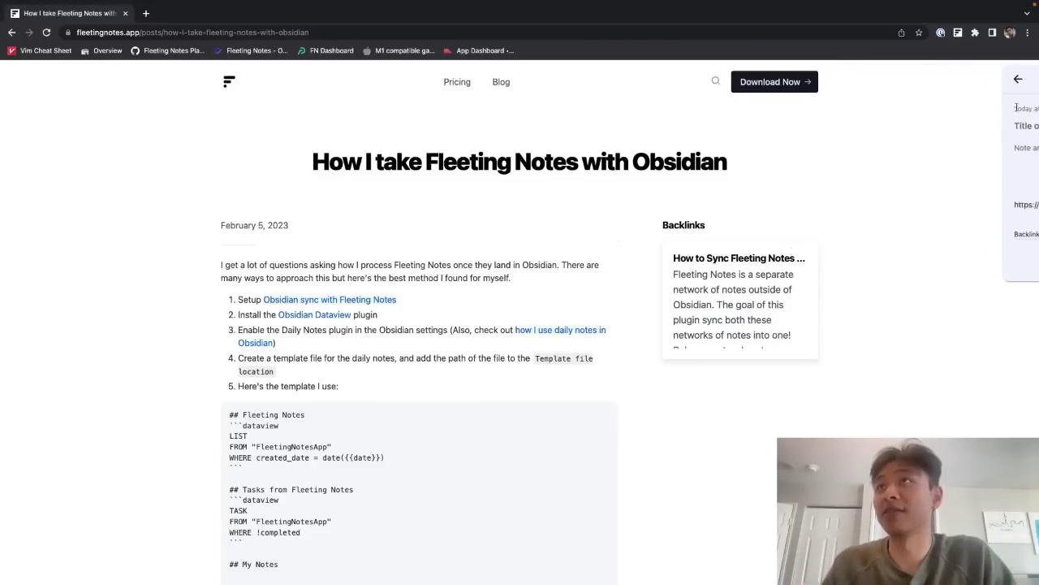
Step: Capture 'hello world' and 'another note' in Fleeting Notes, then return to Obsidian's daily note
click(955, 33)
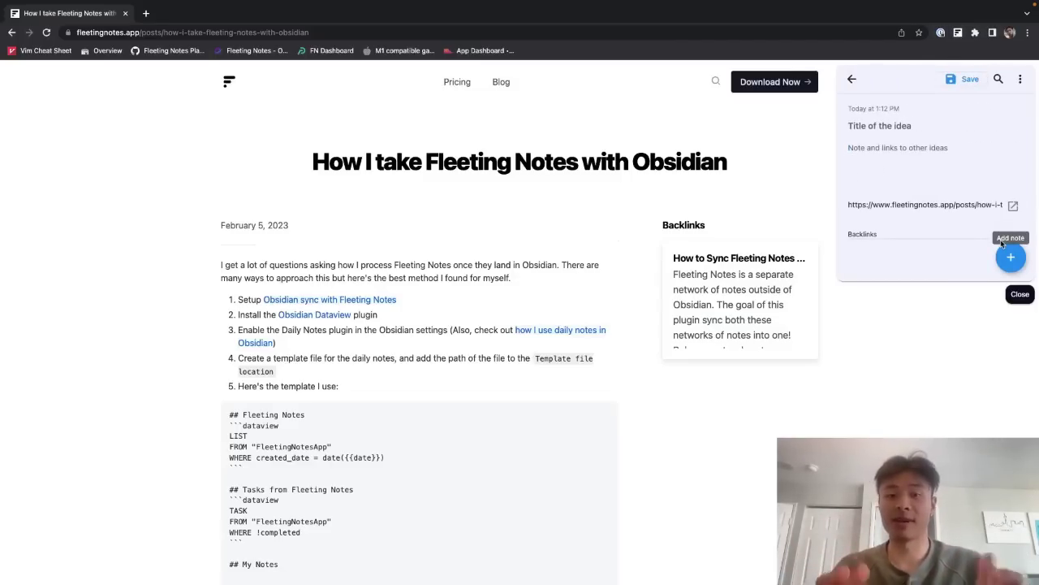
text(hello world)
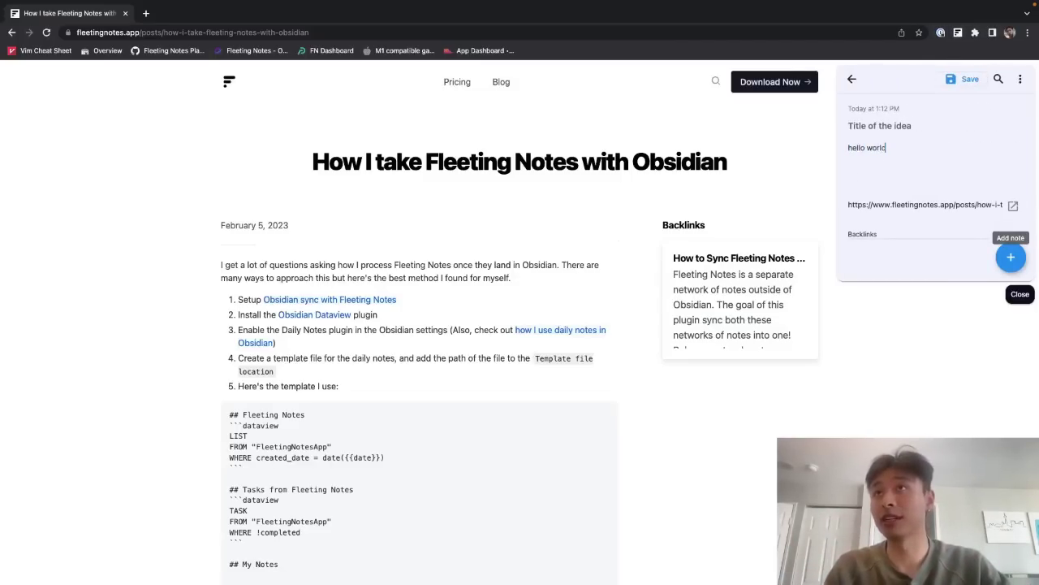
click(1011, 257)
text(another note)
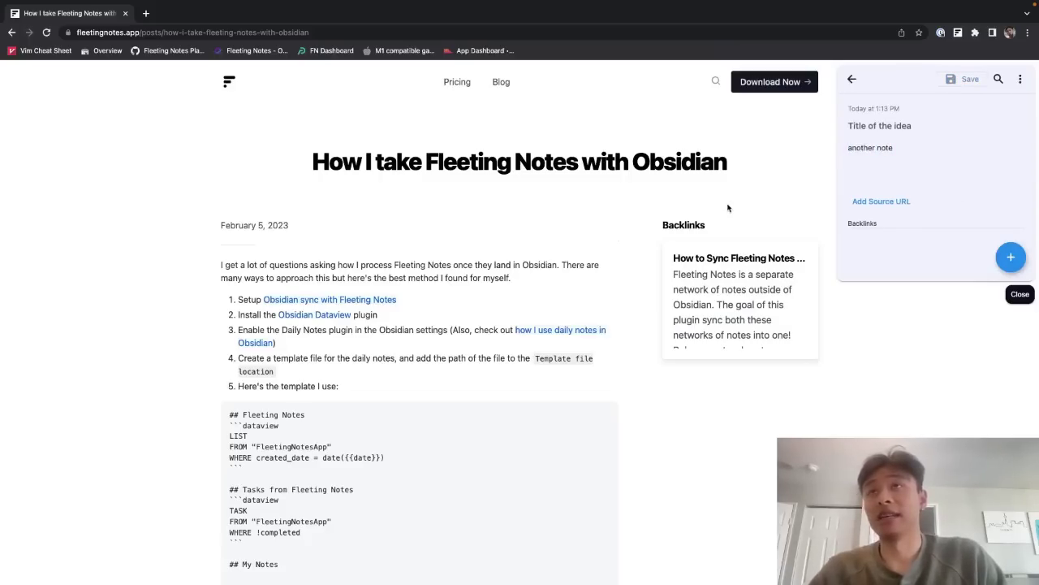
key(ctrl+Left)
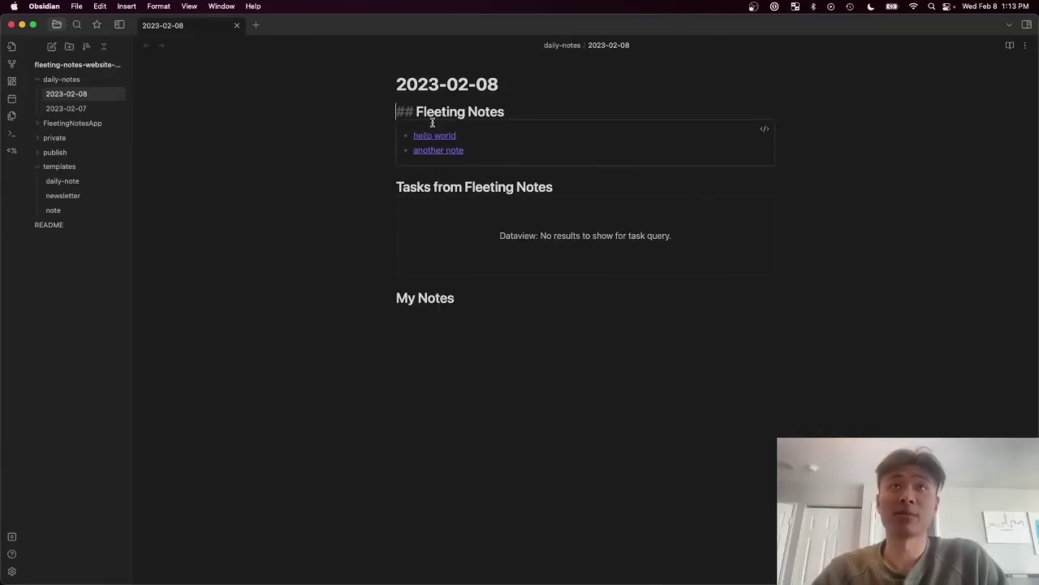
Step: Capture 'more notes' from the browser and confirm it appears in the daily note
mouse_move(424, 153)
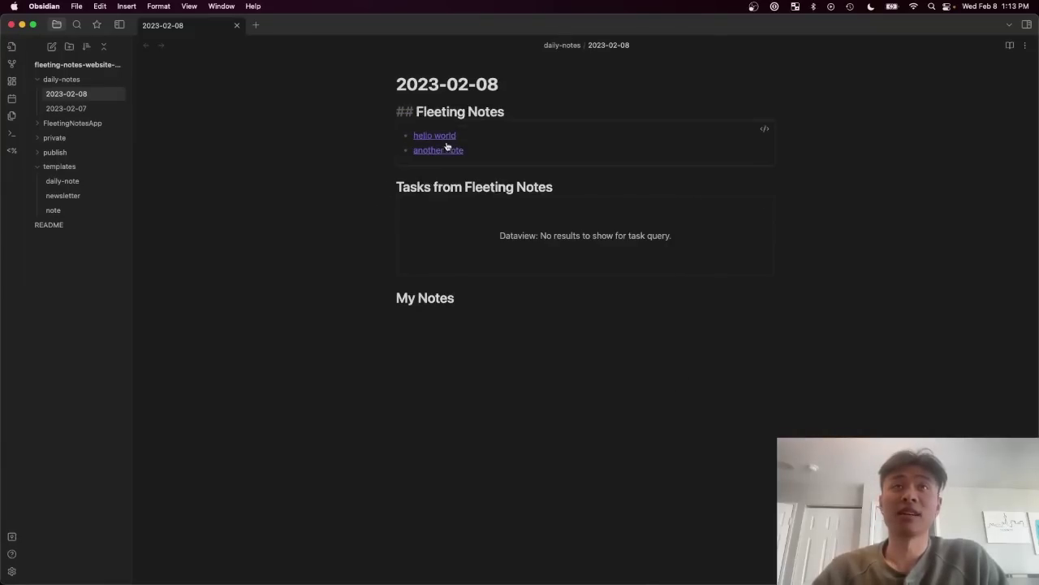
click(480, 111)
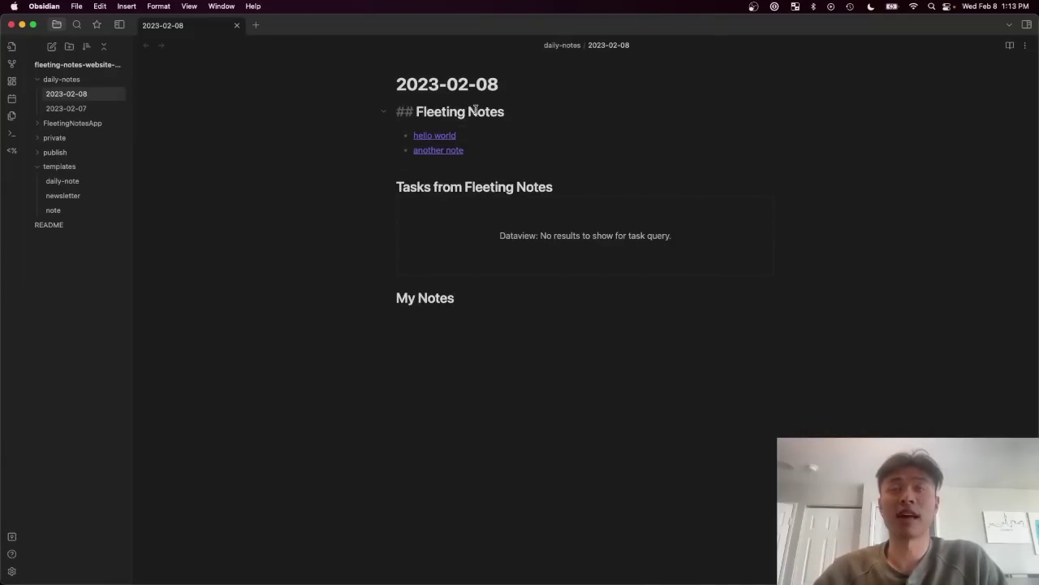
key(ctrl+Right)
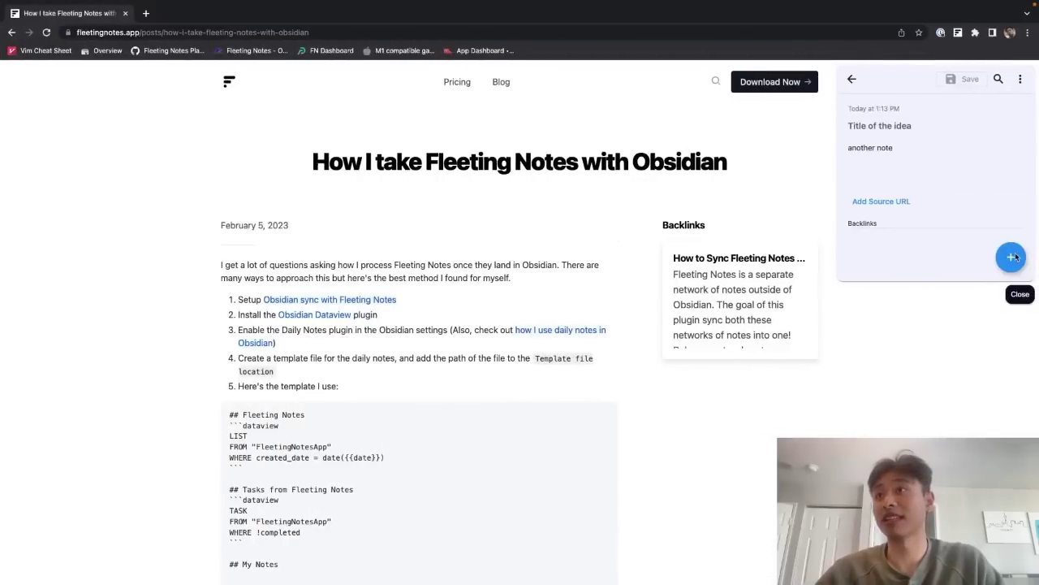
key(ctrl+Left)
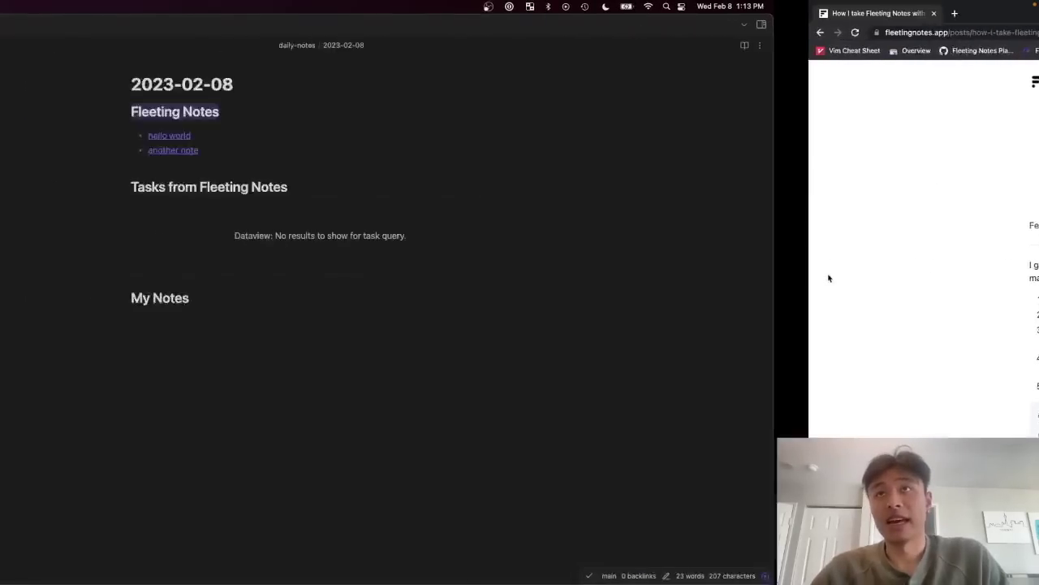
click(506, 186)
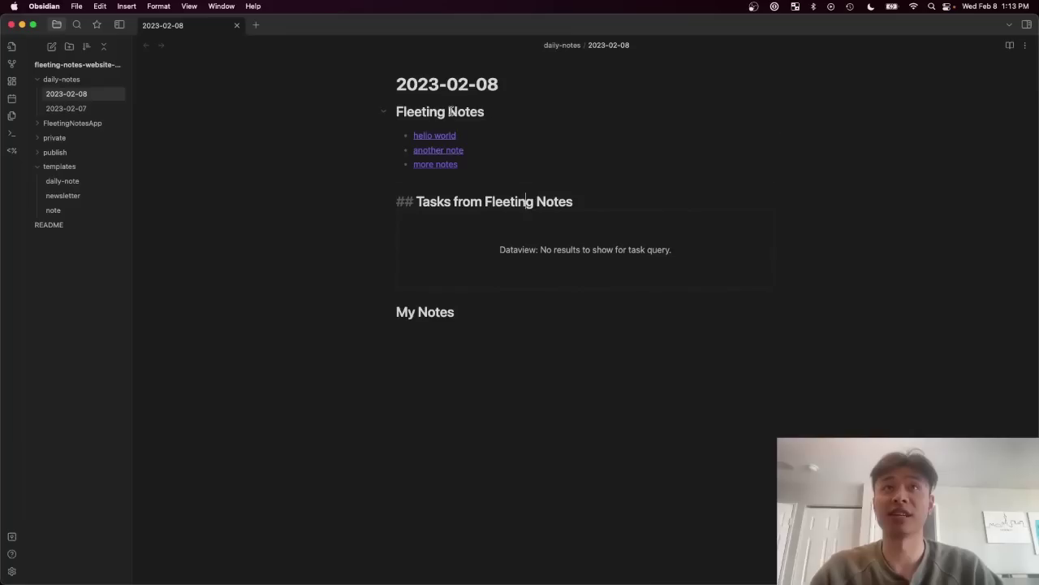
Step: Reveal the source of the Fleeting Notes and tasks Dataview queries, selecting the created_date filter
click(678, 143)
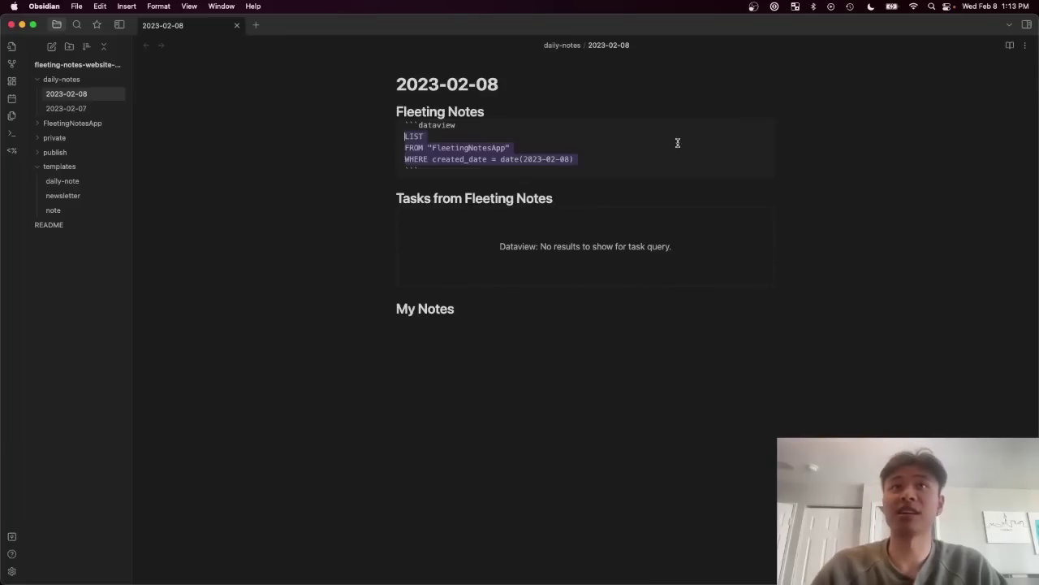
drag(585, 160, 405, 159)
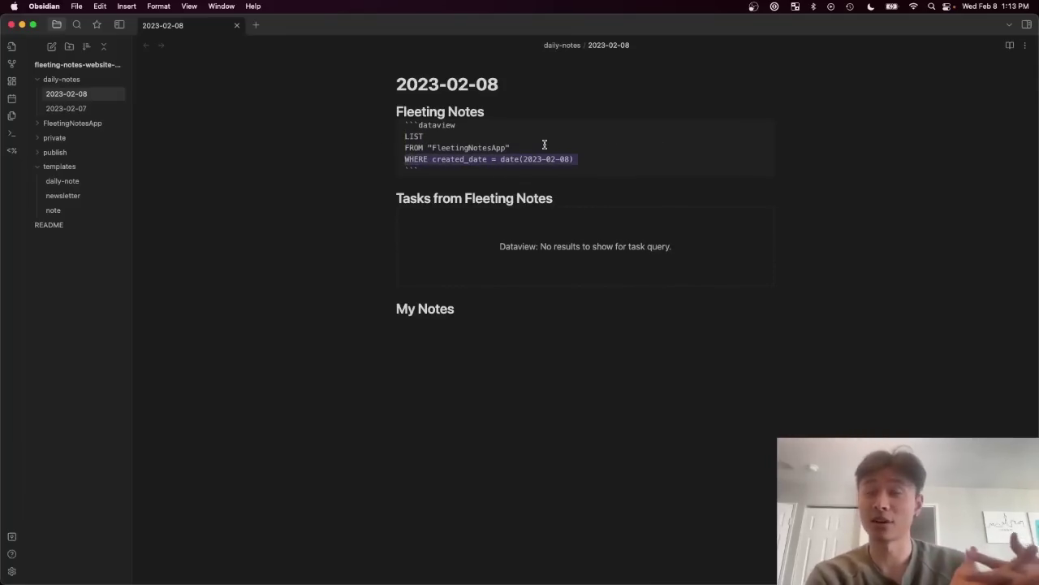
click(763, 215)
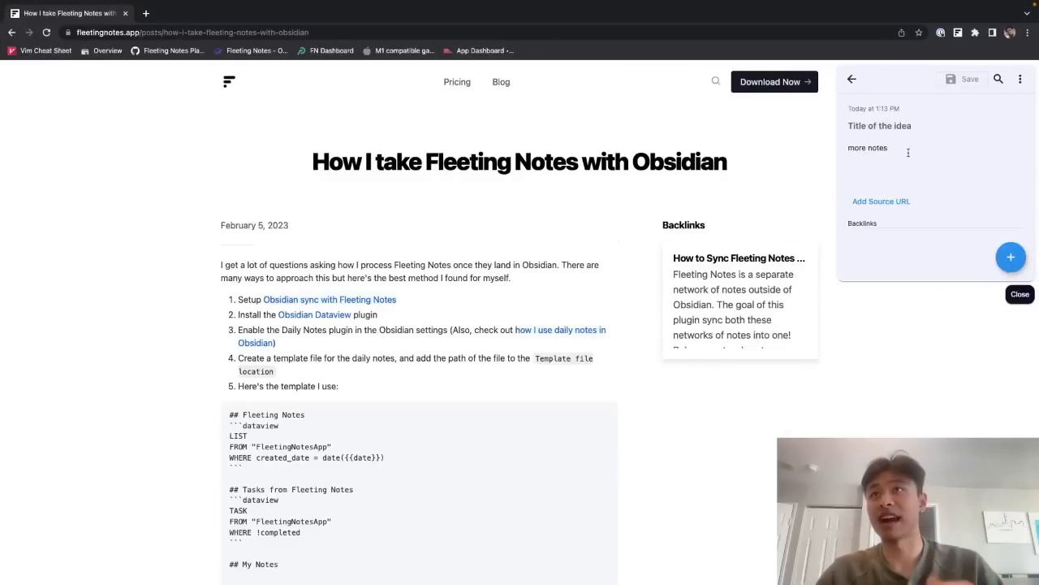
Step: Add a '- [ ] asdf' checkbox line under 'more notes' and close the panel
key(Return)
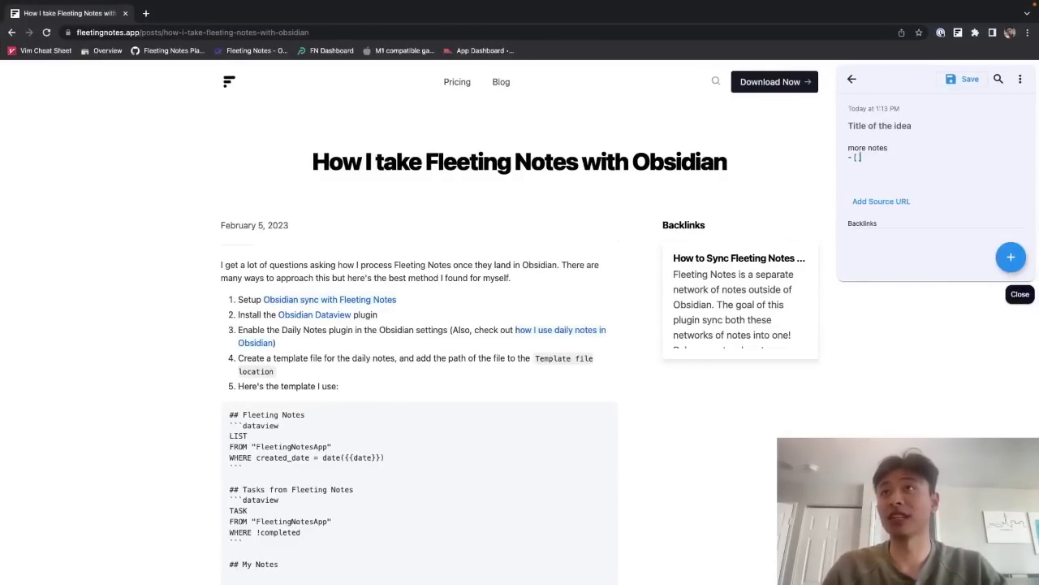
text(- [ ] asdf)
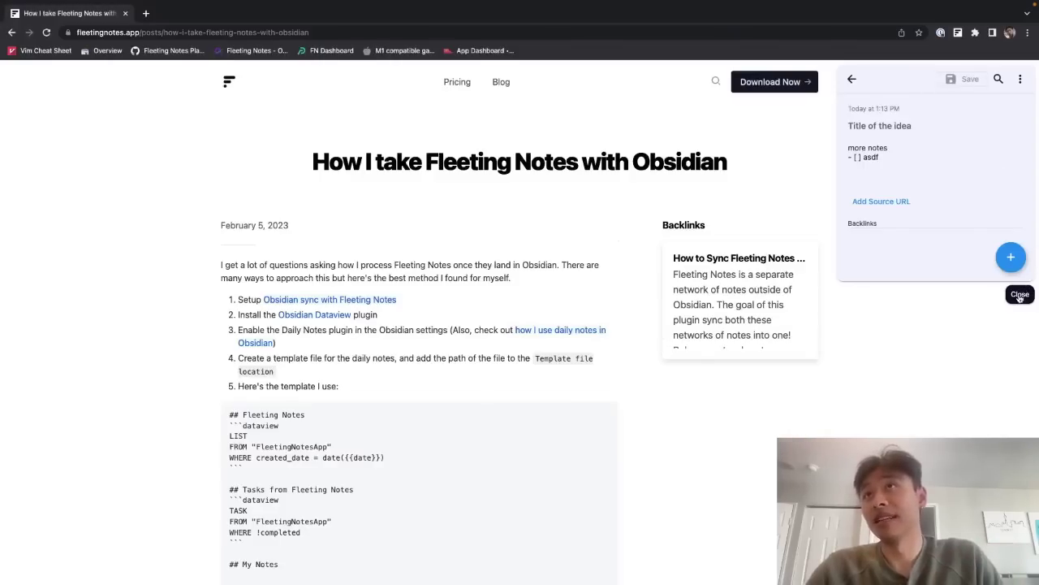
click(1038, 267)
Step: Reopen the 'more notes' note from the notes list, then switch to Obsidian's daily note
click(958, 33)
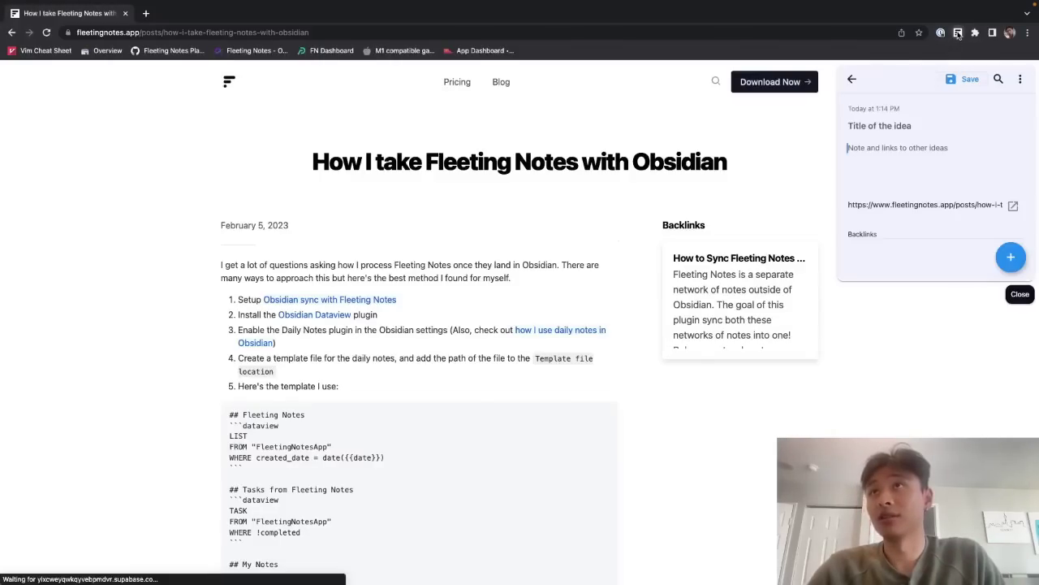
click(999, 79)
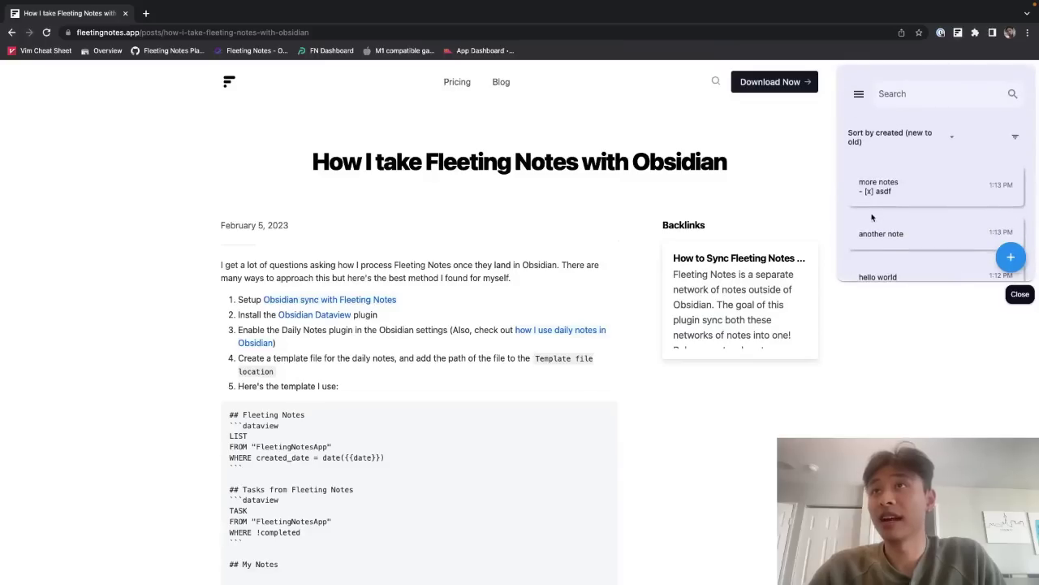
click(875, 189)
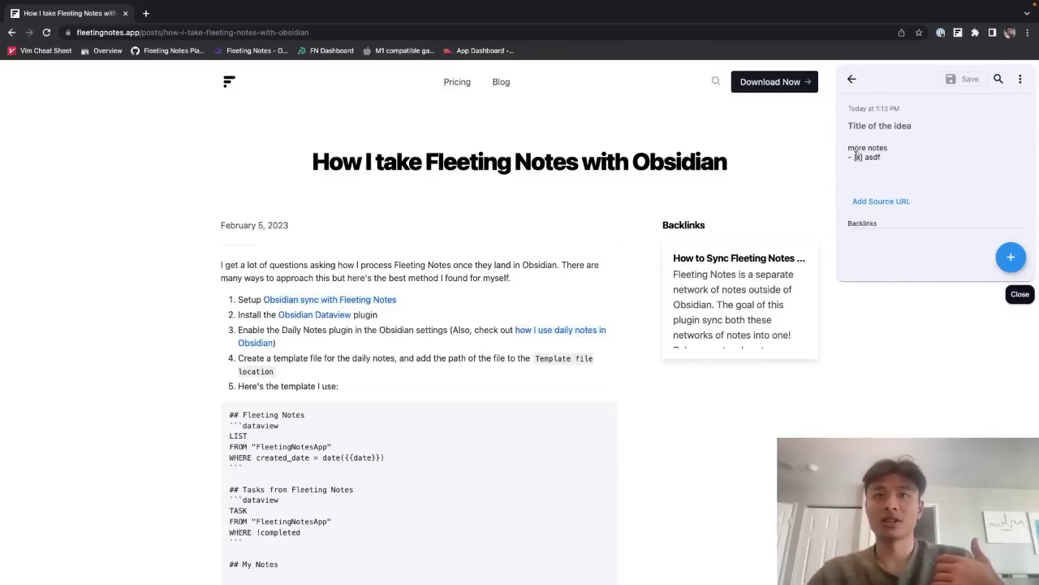
key(super+Tab)
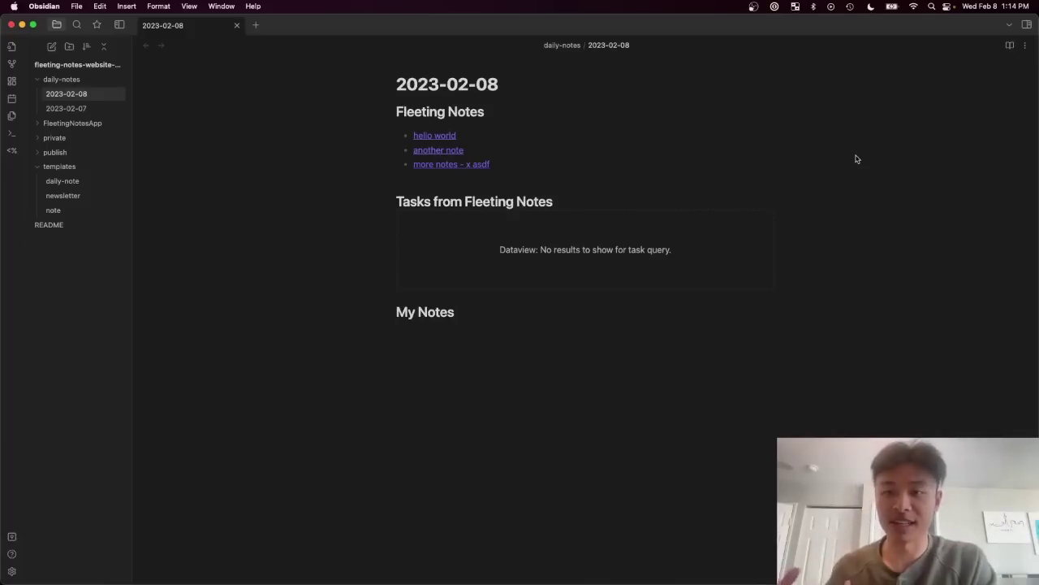
Step: Type '### headers' on the empty line below My Notes
click(559, 329)
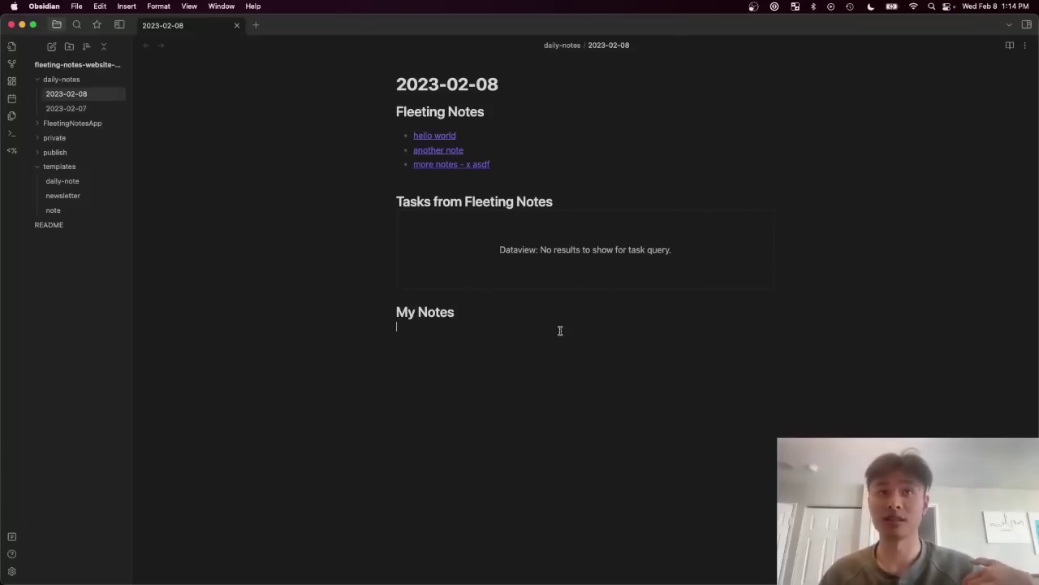
text(###)
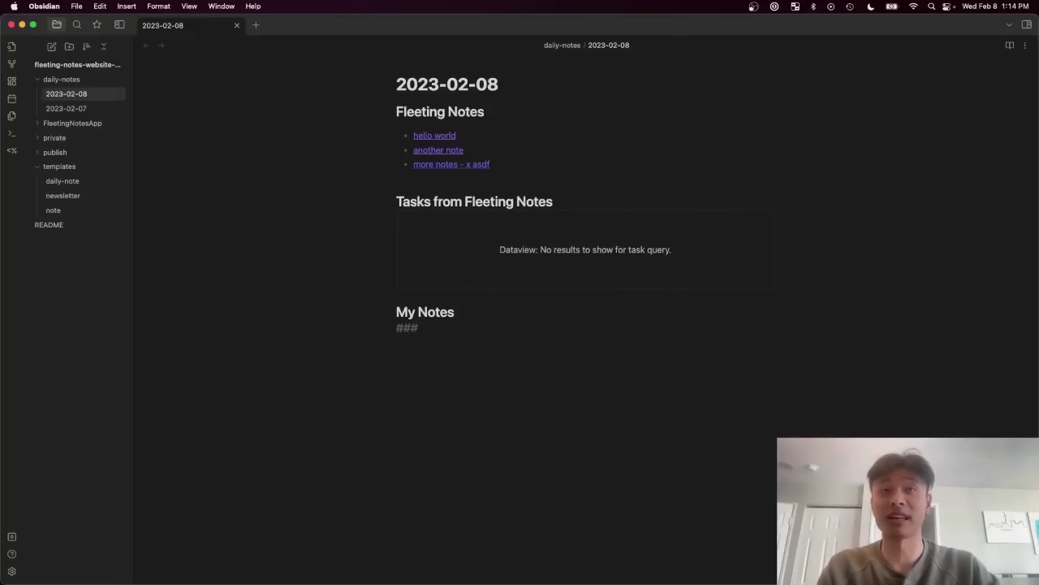
text( headers)
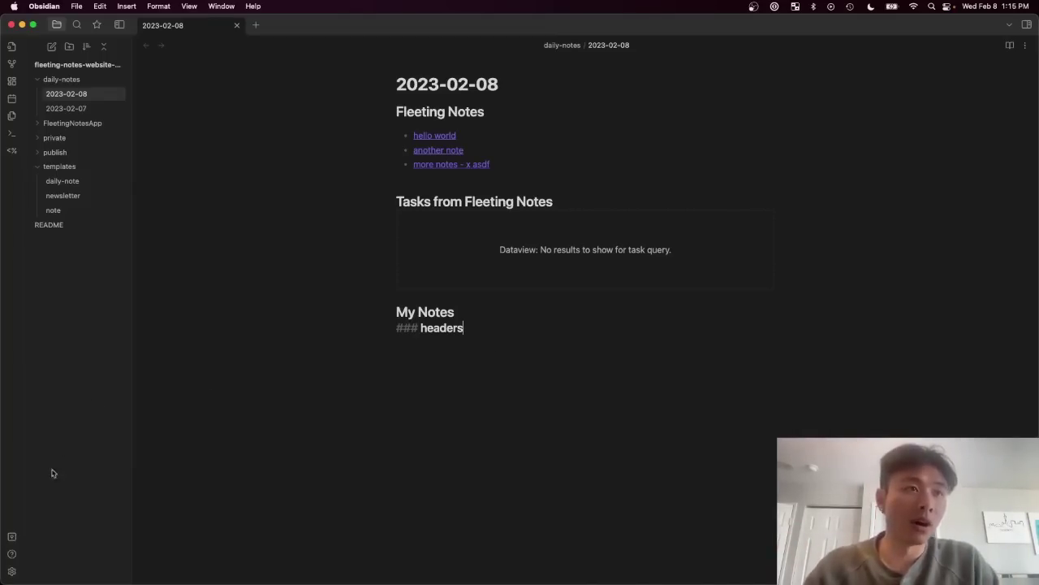
Step: Create a local vault named 'test', maximize its window, and dismiss the browser's Fleeting Notes panel
click(11, 536)
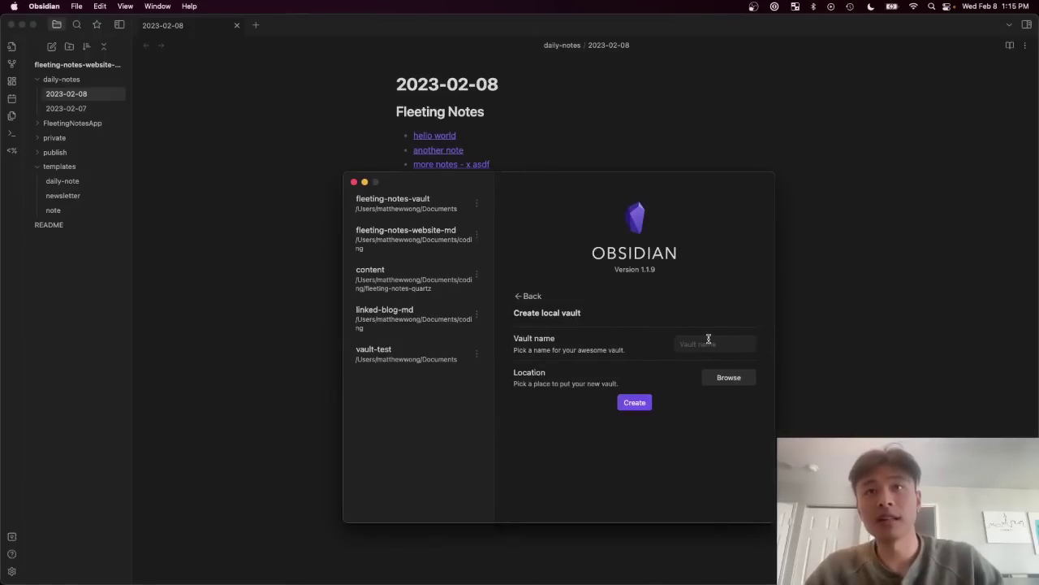
click(703, 340)
text(test)
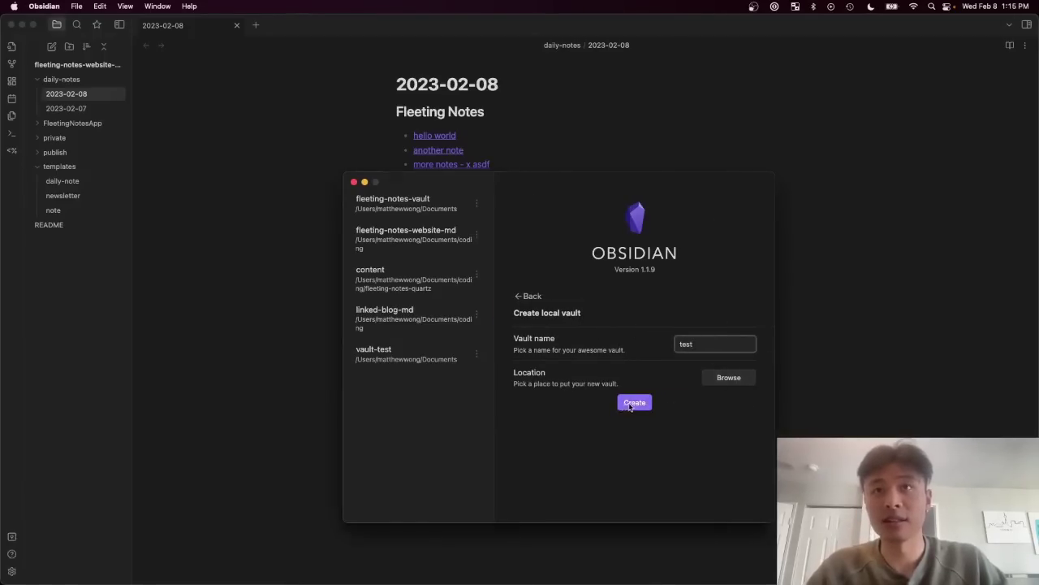
click(630, 404)
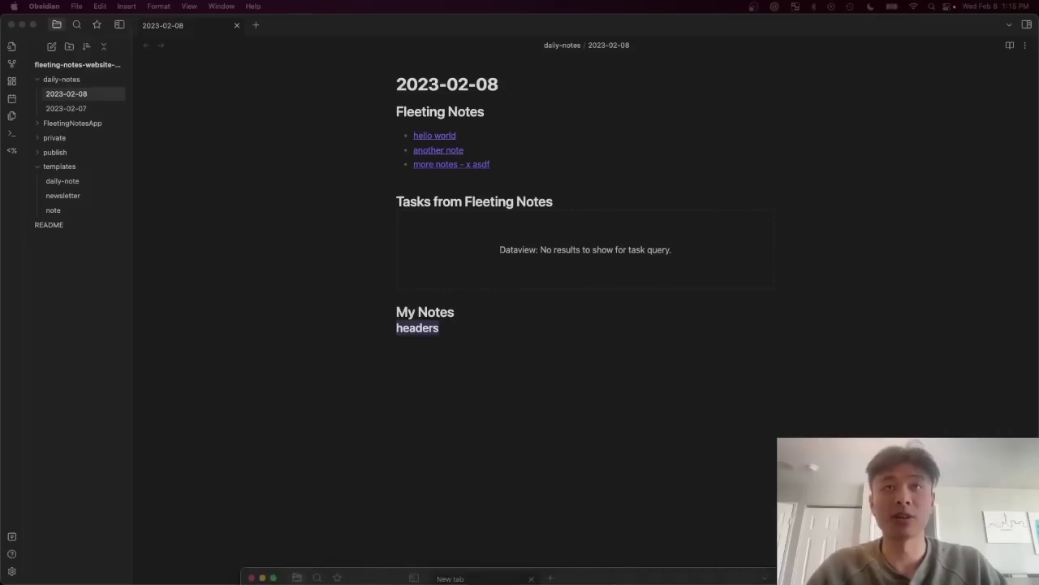
drag(673, 375, 678, 2)
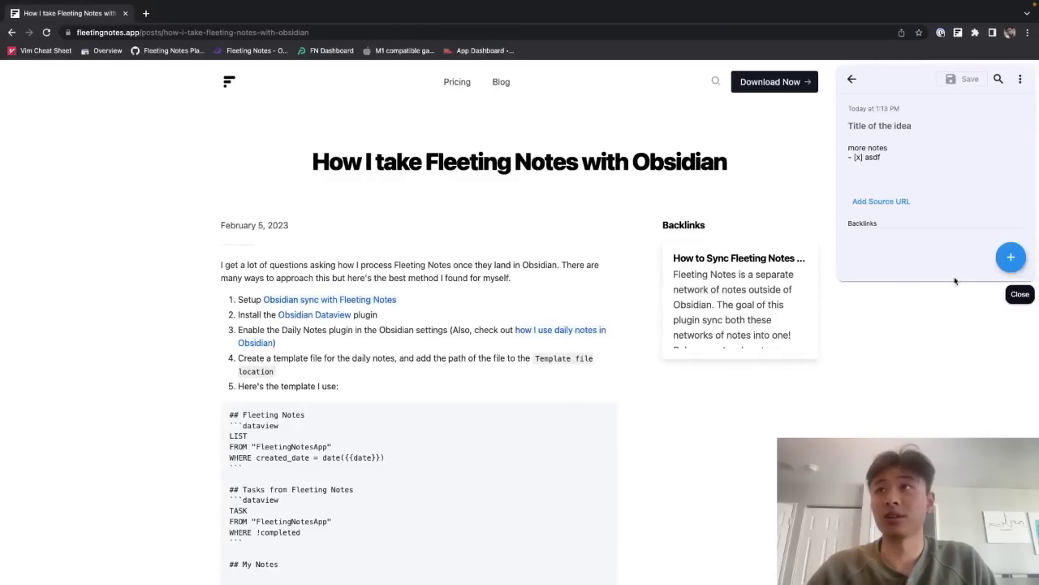
click(1024, 299)
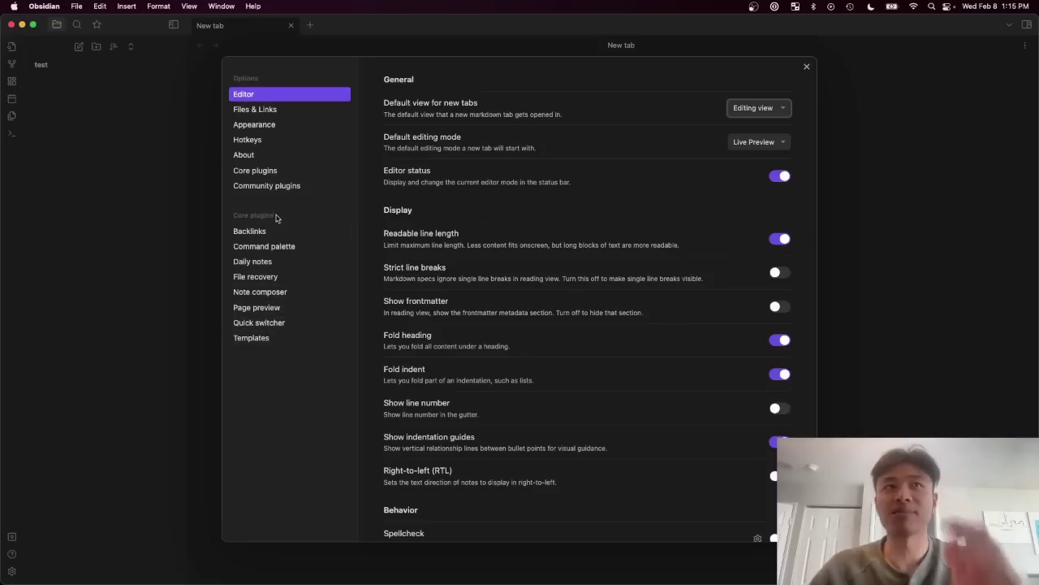
Step: Turn on community plugins, then install and enable Fleeting Notes Sync
click(286, 186)
click(701, 348)
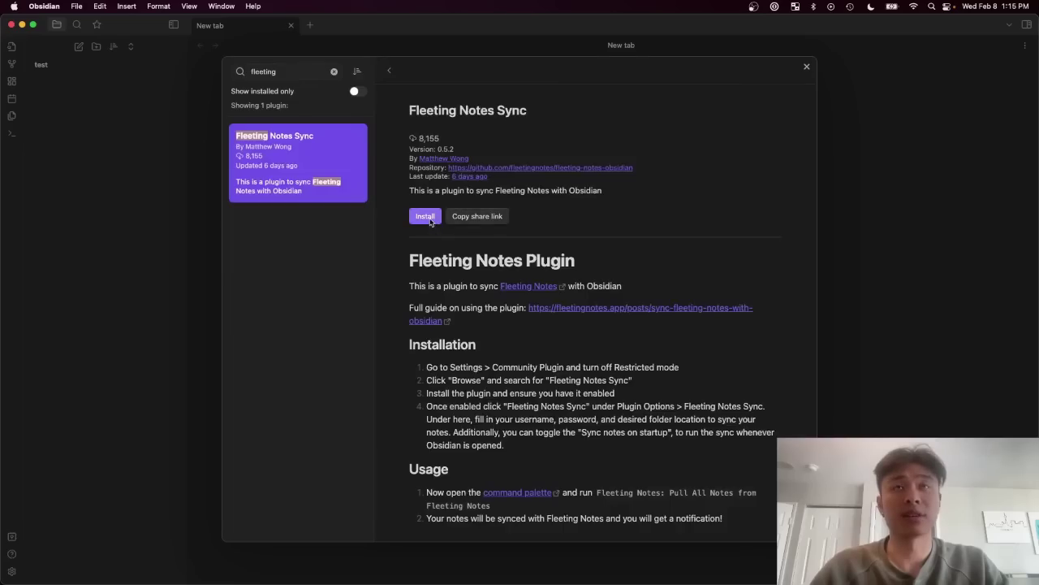
click(424, 216)
click(806, 66)
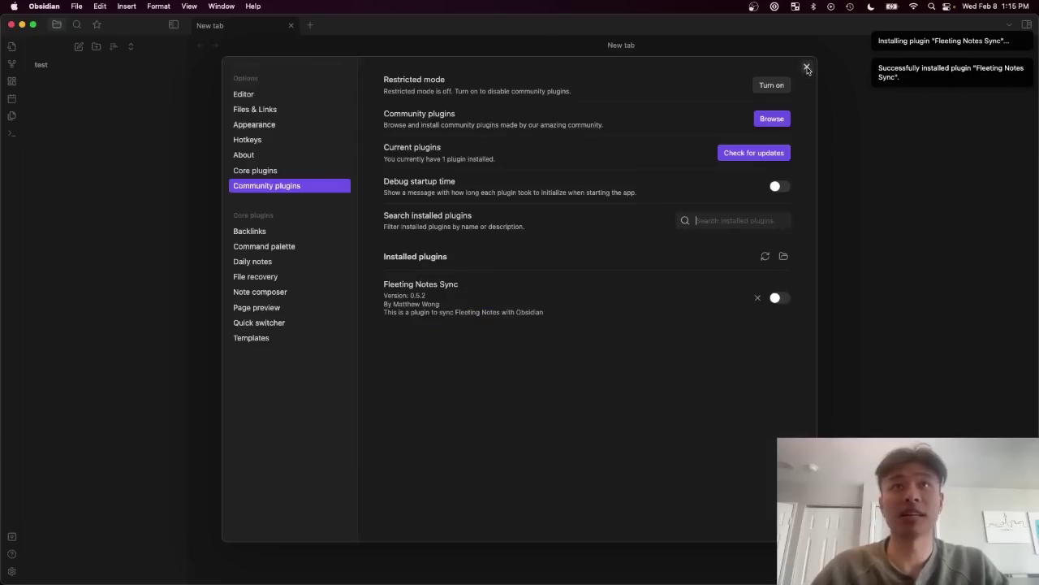
click(776, 297)
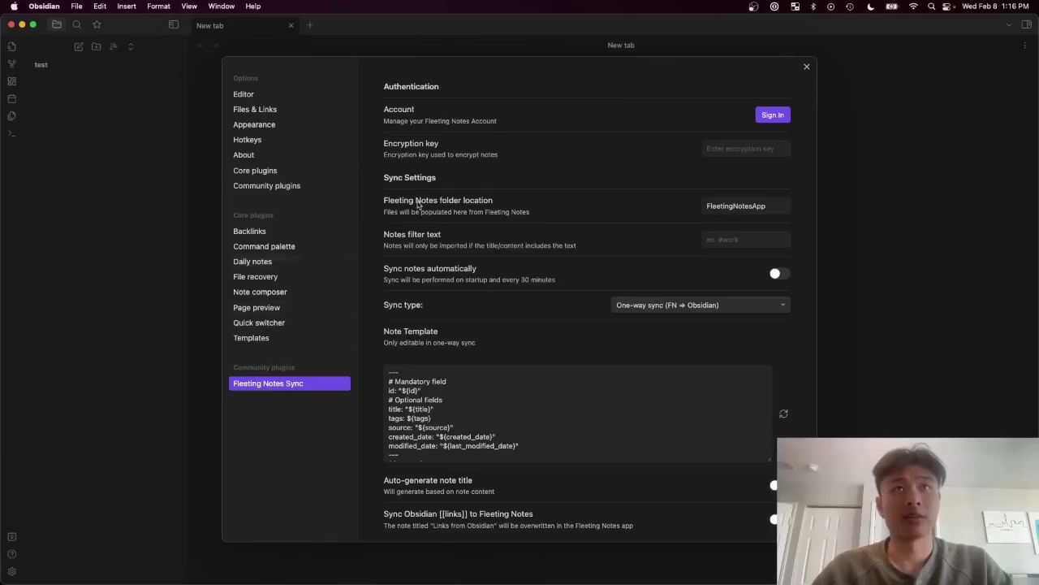
Step: Sign Fleeting Notes Sync into the account and paste the encryption key
click(772, 115)
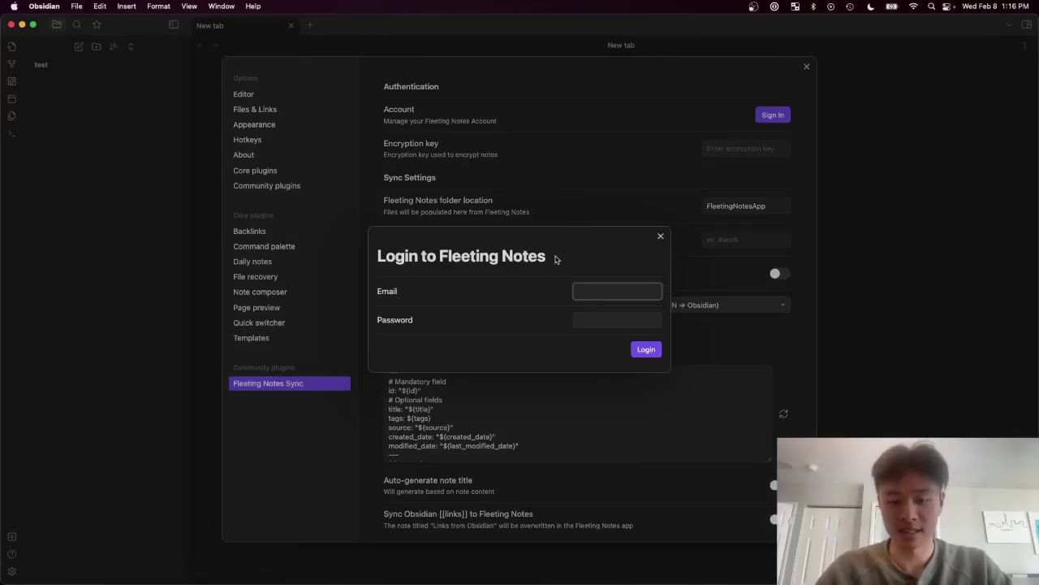
click(747, 127)
click(731, 150)
key(super+v)
Step: Enable automatic syncing in Realtime Two-way mode and auto-generated note titles
scroll(740, 235, down, 1)
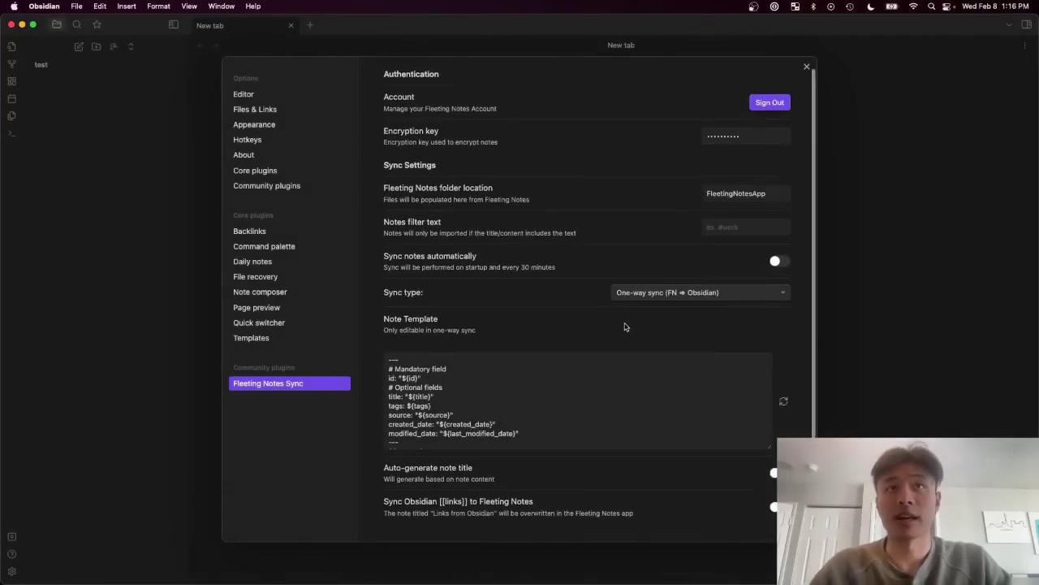
click(778, 252)
click(767, 283)
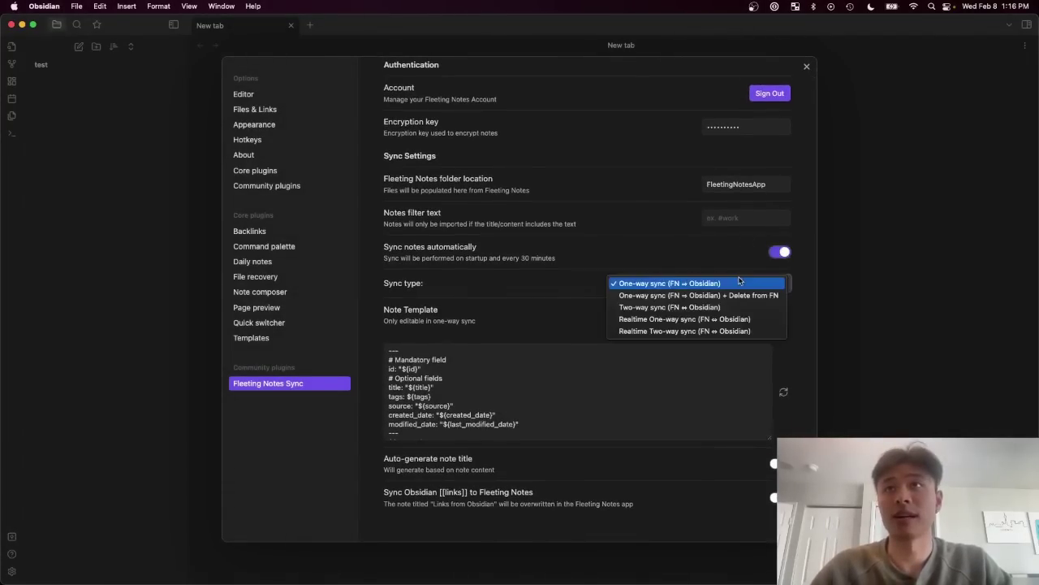
click(707, 331)
scroll(726, 309, down, 1)
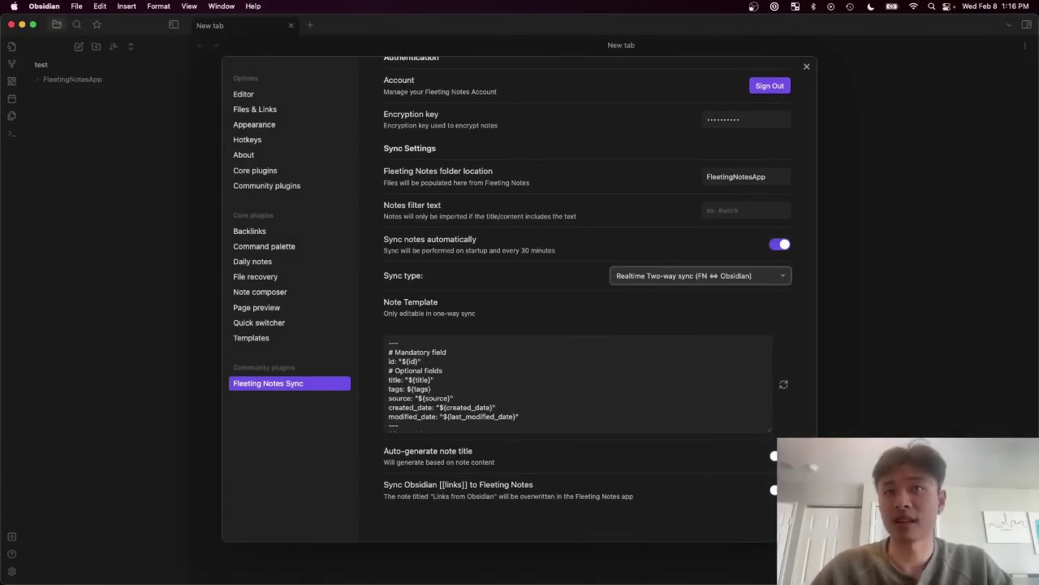
click(774, 456)
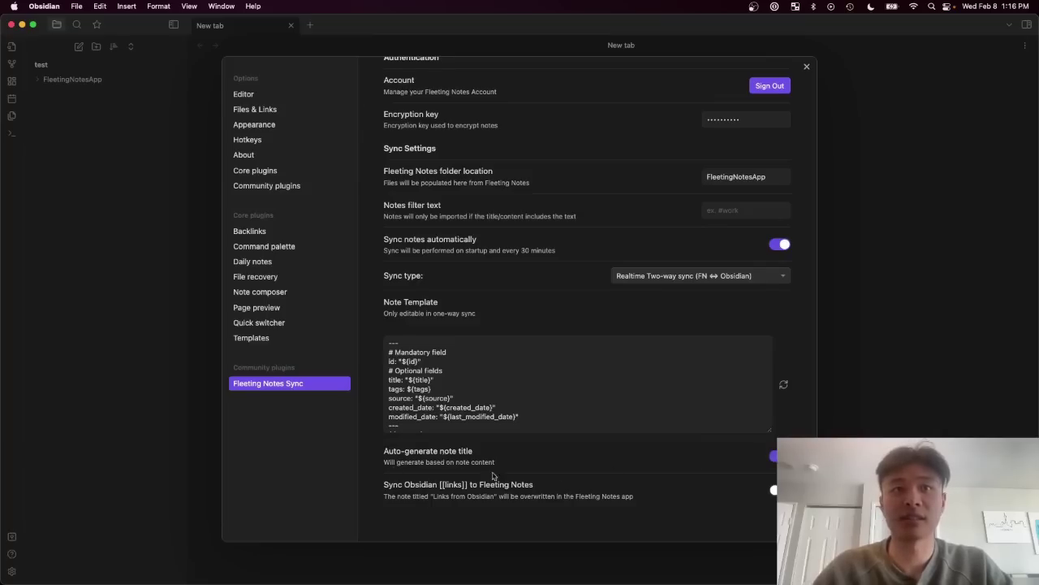
click(256, 187)
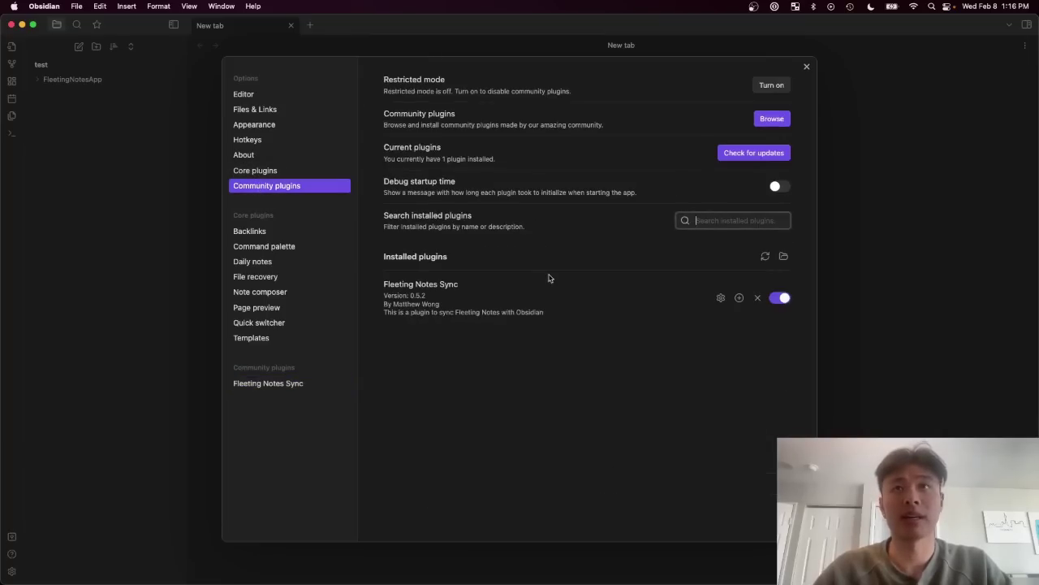
Step: Run the Fleeting Notes sync command and check the FleetingNotesApp folder
key(Escape)
key(super+p)
text(syn)
key(Return)
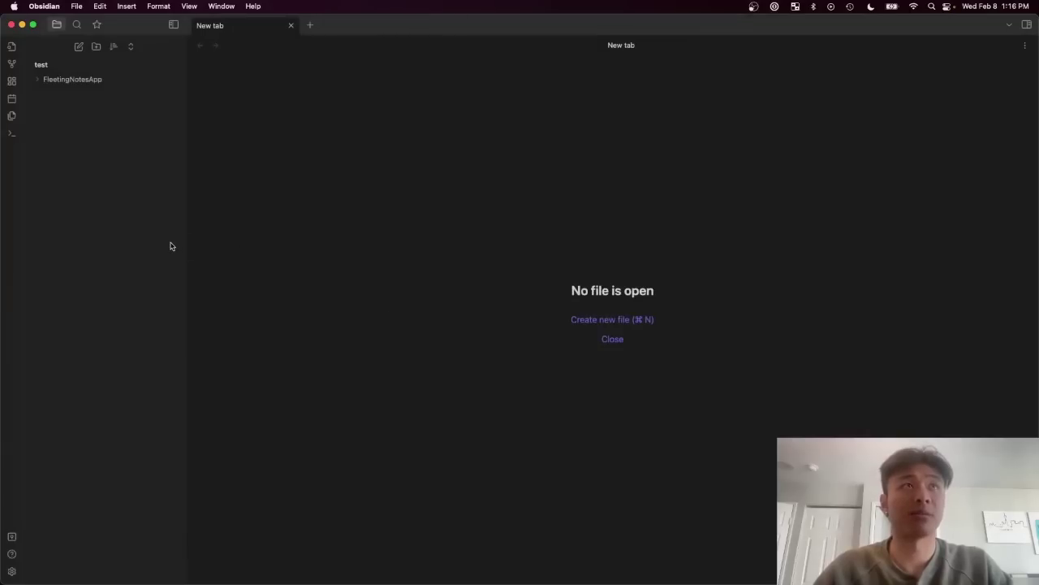
click(130, 82)
click(130, 81)
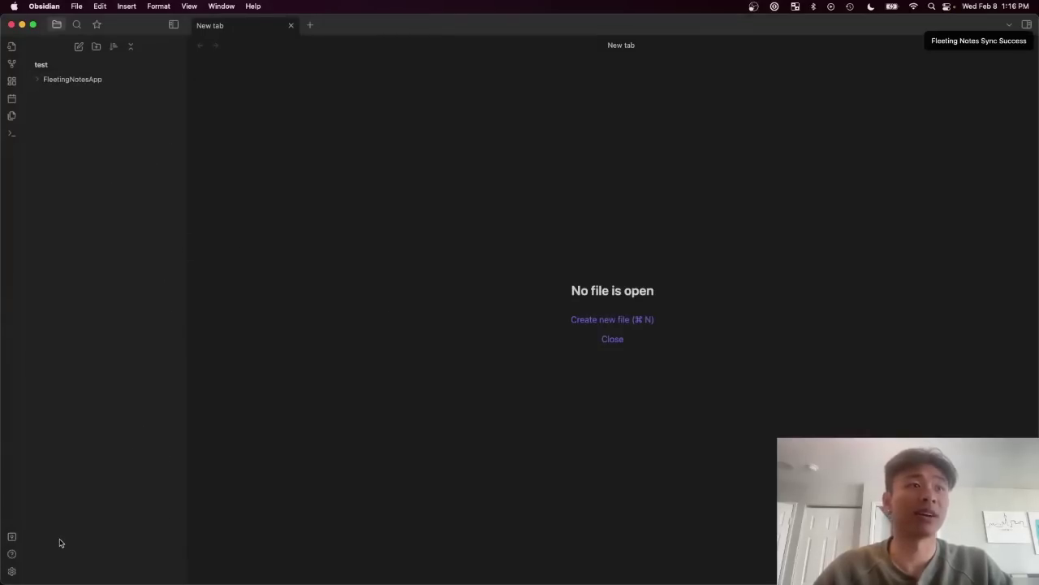
Step: Search the community plugin catalogue for 'dataview' and install the Dataview plugin
click(12, 570)
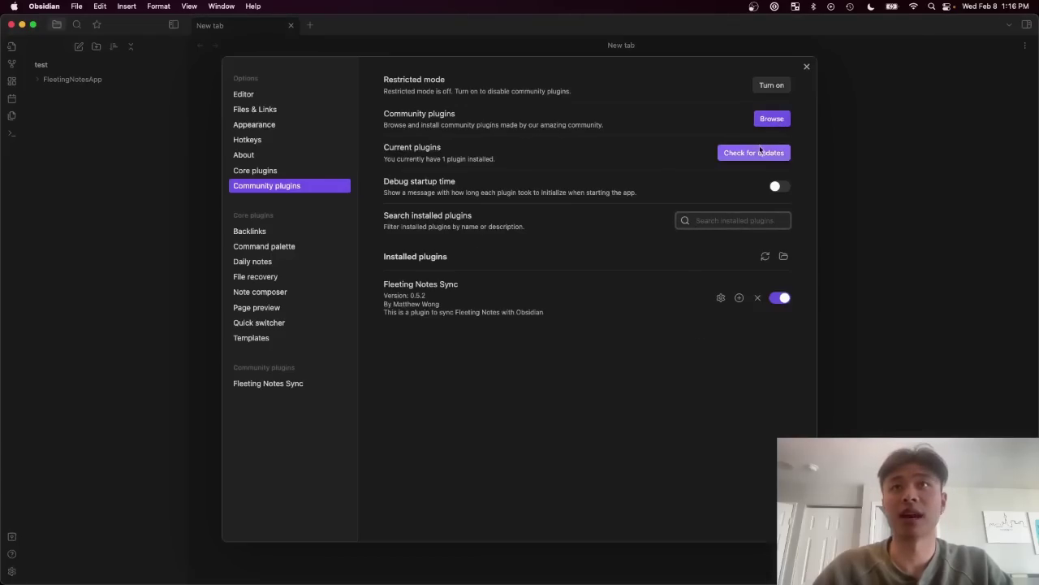
click(771, 120)
key(ctrl+Right)
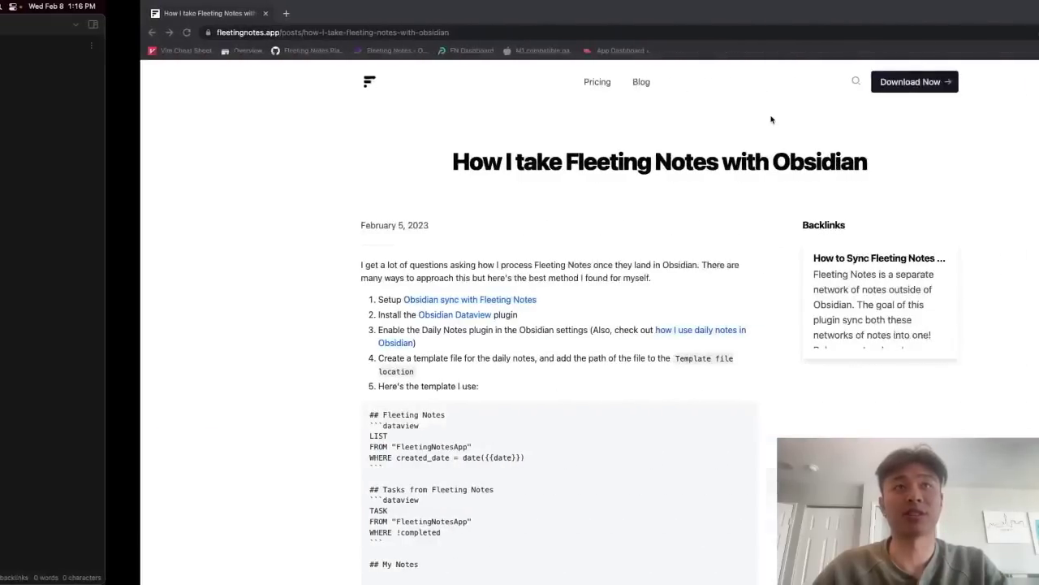
key(ctrl+Left)
click(360, 71)
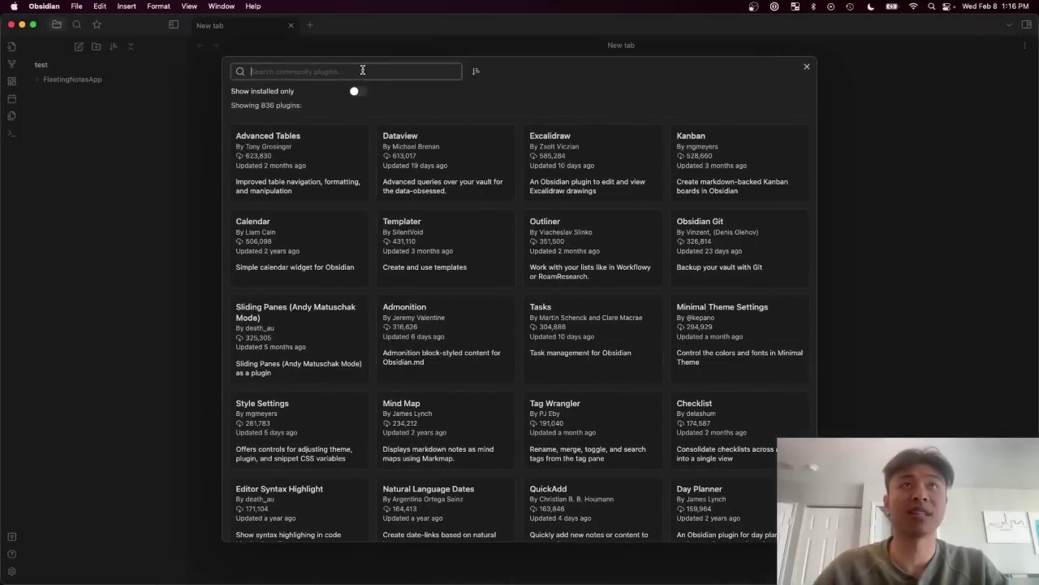
text(dataview)
click(298, 163)
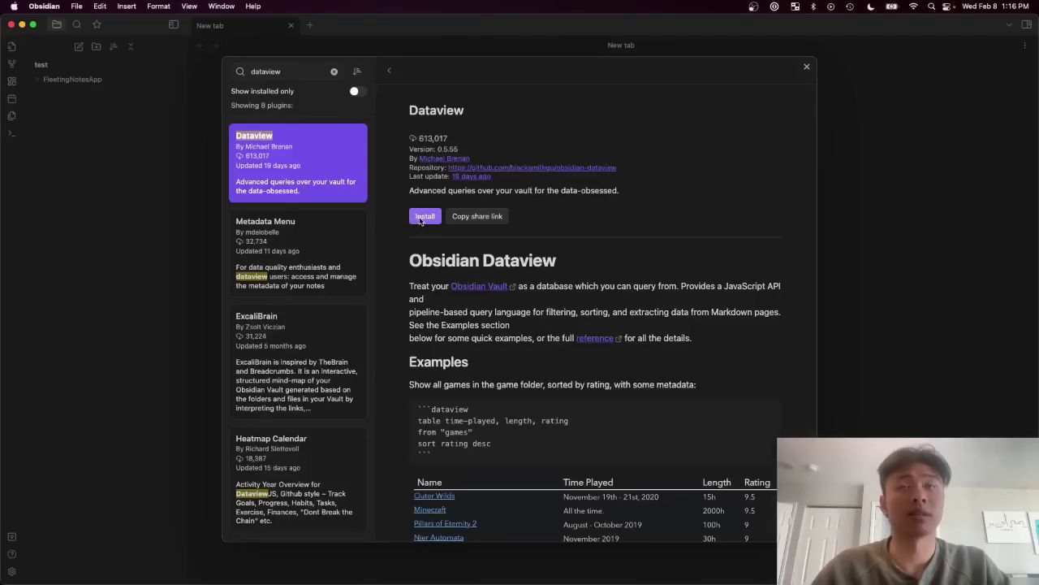
click(425, 216)
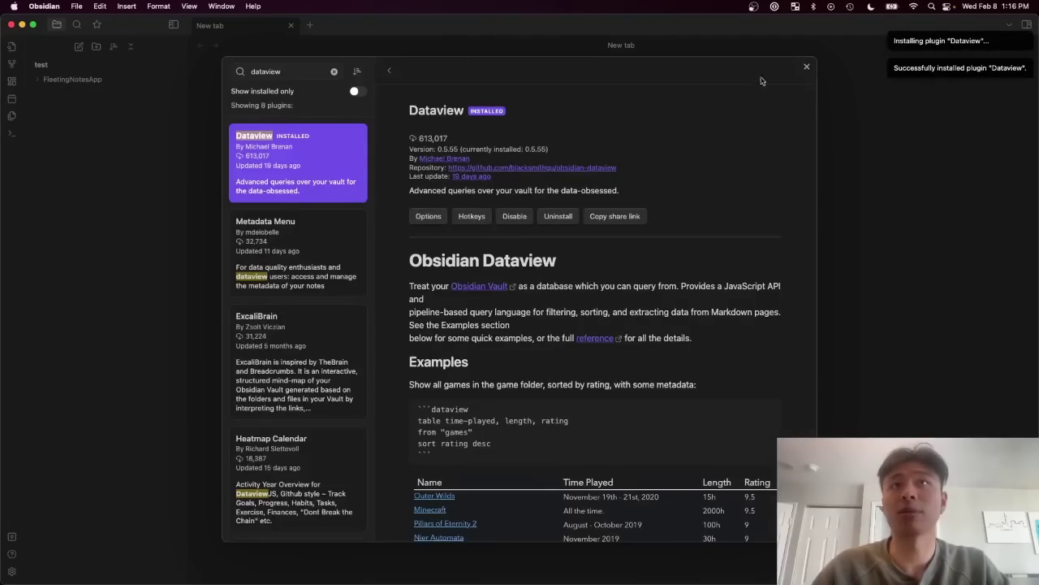
click(806, 66)
key(Escape)
key(ctrl+Right)
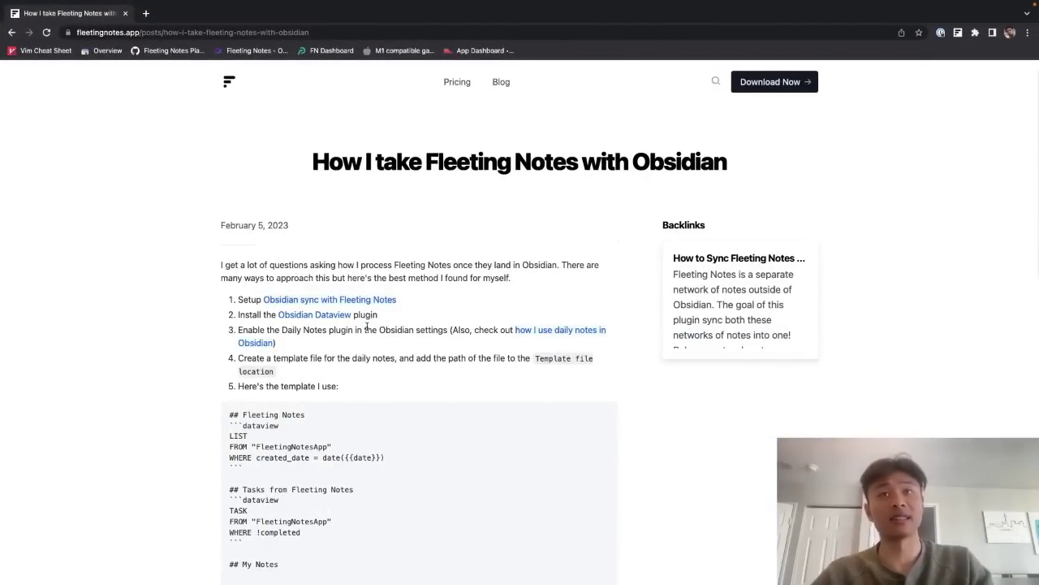
Step: Turn on the Daily notes core plugin
key(ctrl+Left)
click(12, 571)
click(244, 171)
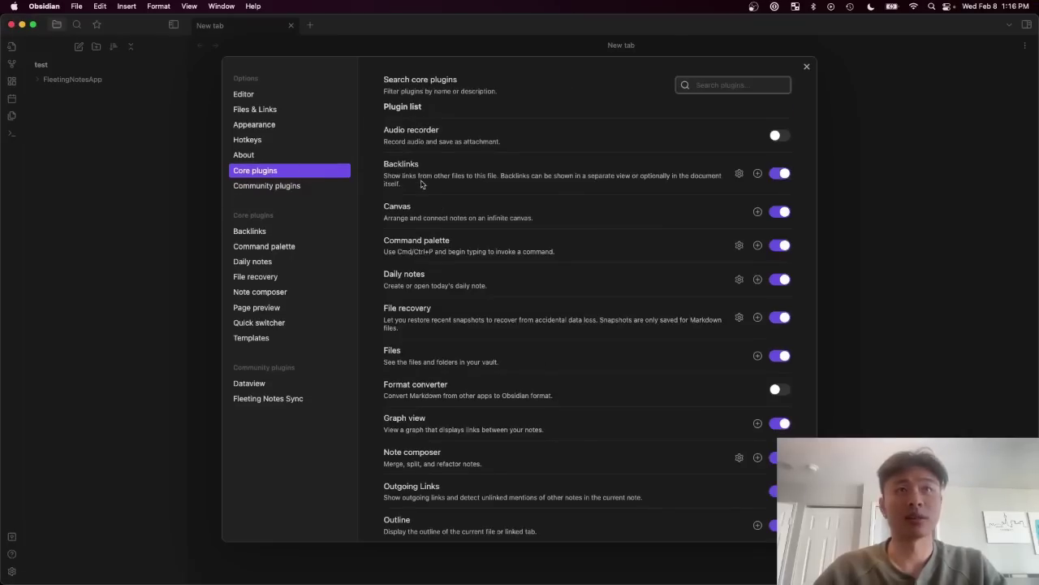
click(302, 262)
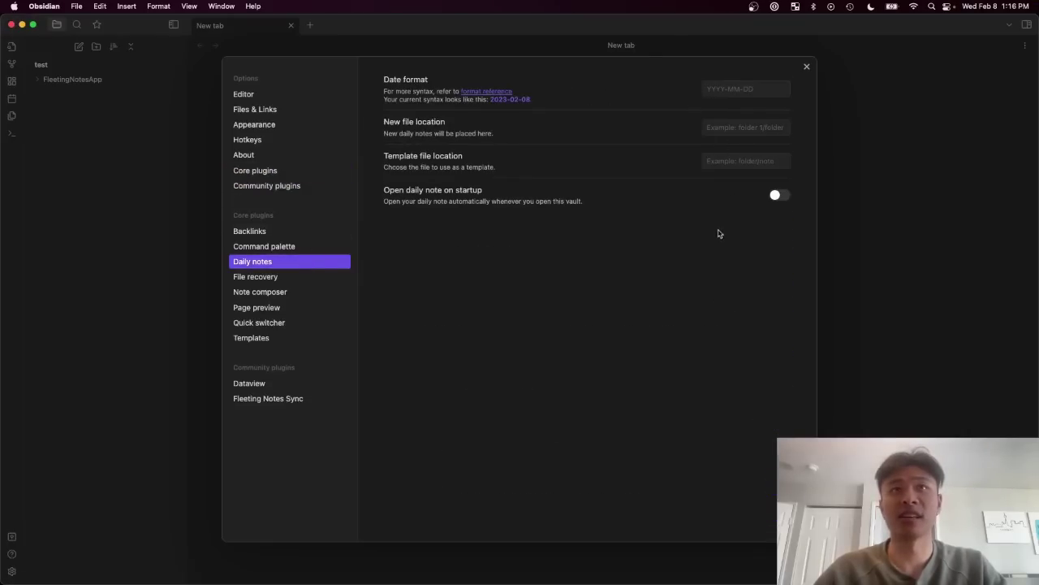
click(807, 66)
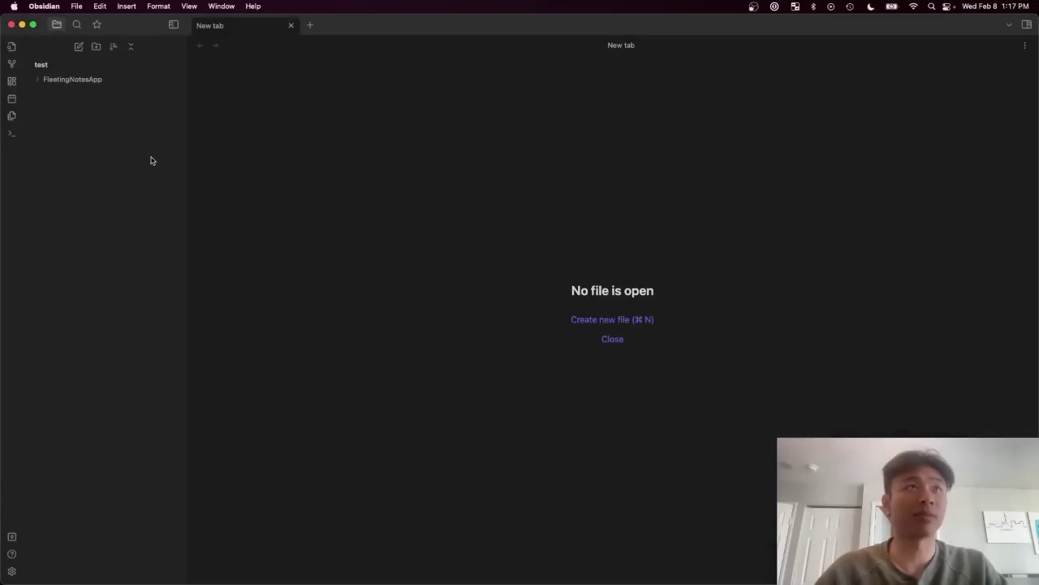
Step: Paste the blog post's template into daily-note-template and delete the stray backtick line
key(ctrl+Right)
scroll(218, 374, down, 1)
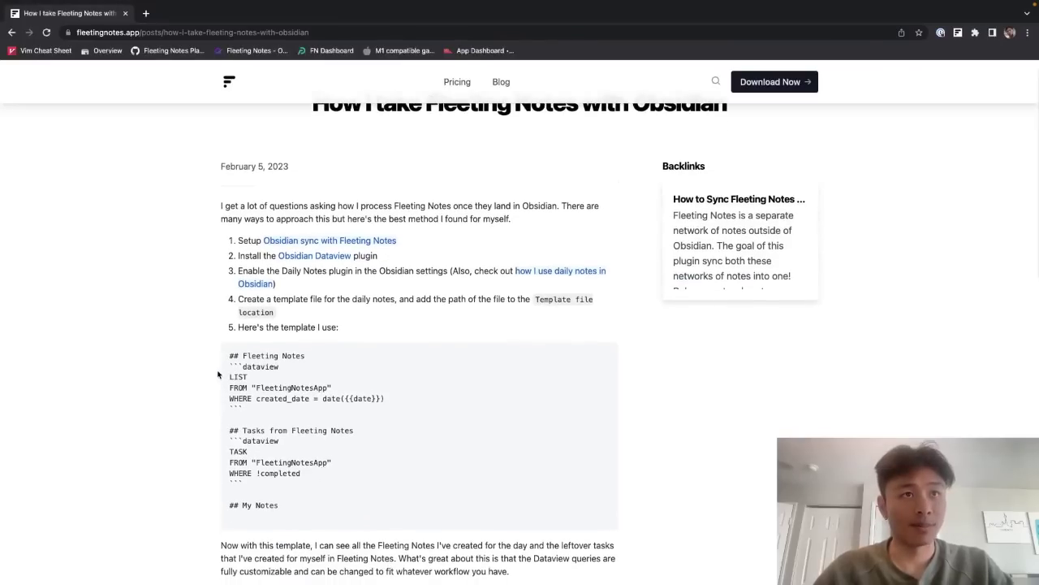
drag(282, 506, 225, 353)
key(super+c)
key(ctrl+Left)
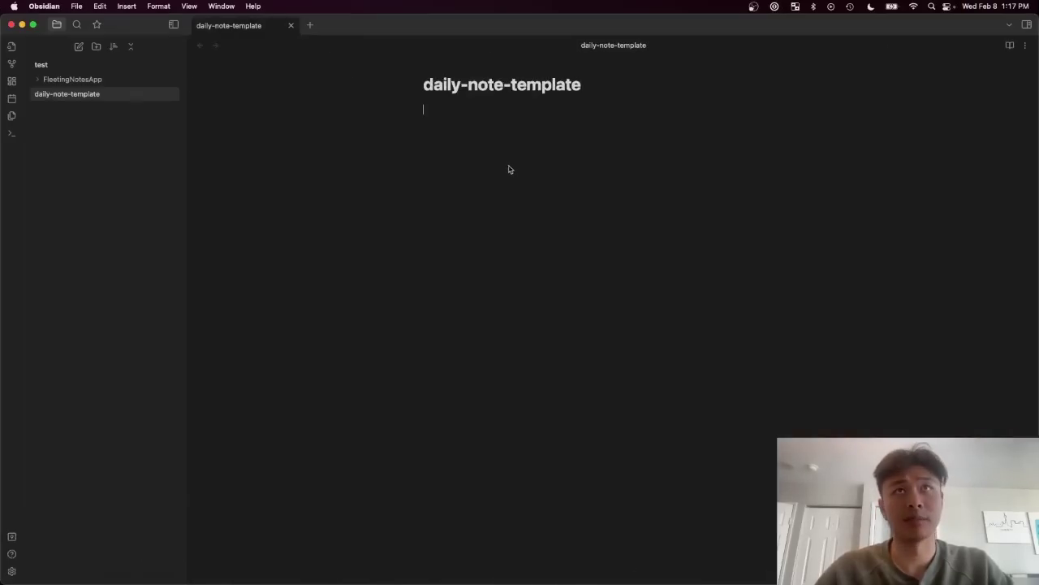
click(510, 167)
key(super+v)
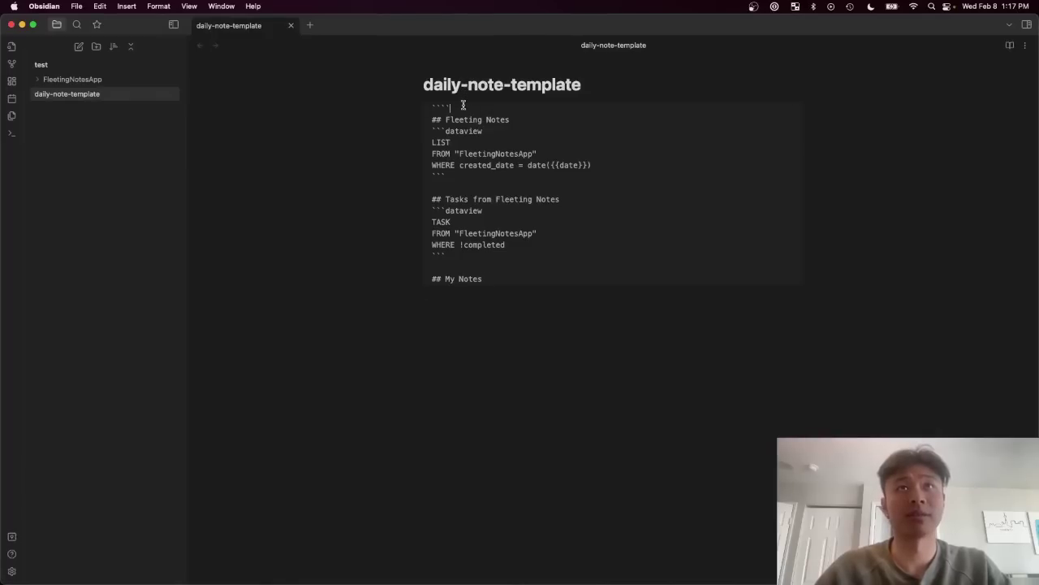
key(BackSpace)
key(BackSpace)
key(BackSpace)
key(BackSpace)
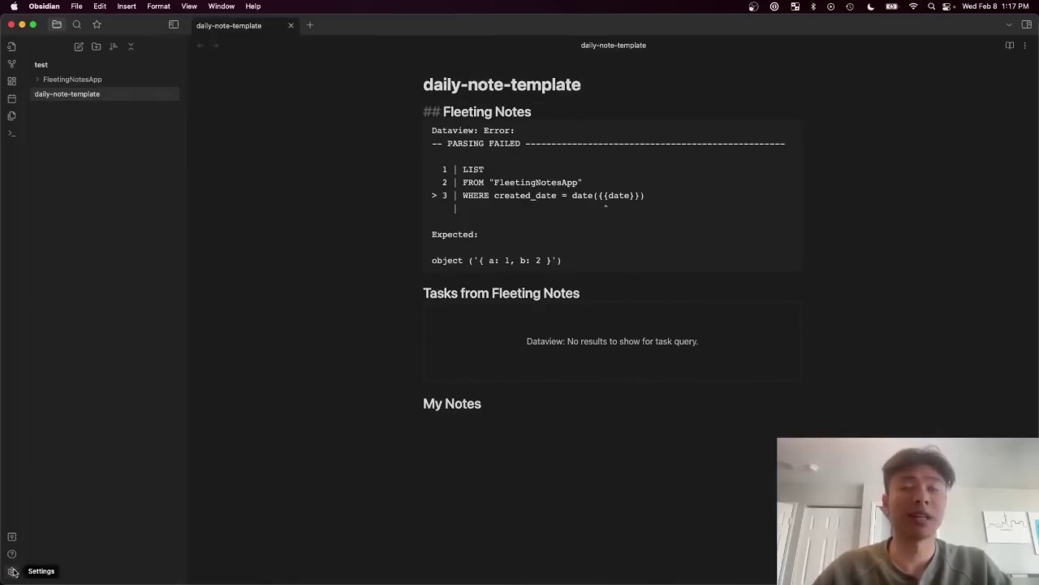
Step: Set the Daily notes location to '/' and the template file to daily-note-template
click(12, 571)
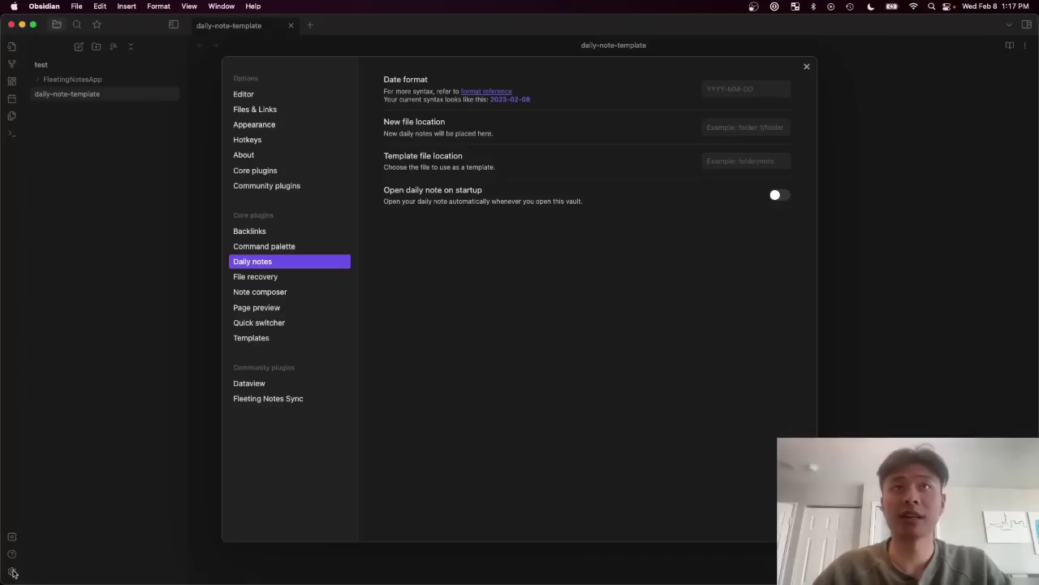
click(726, 128)
click(727, 151)
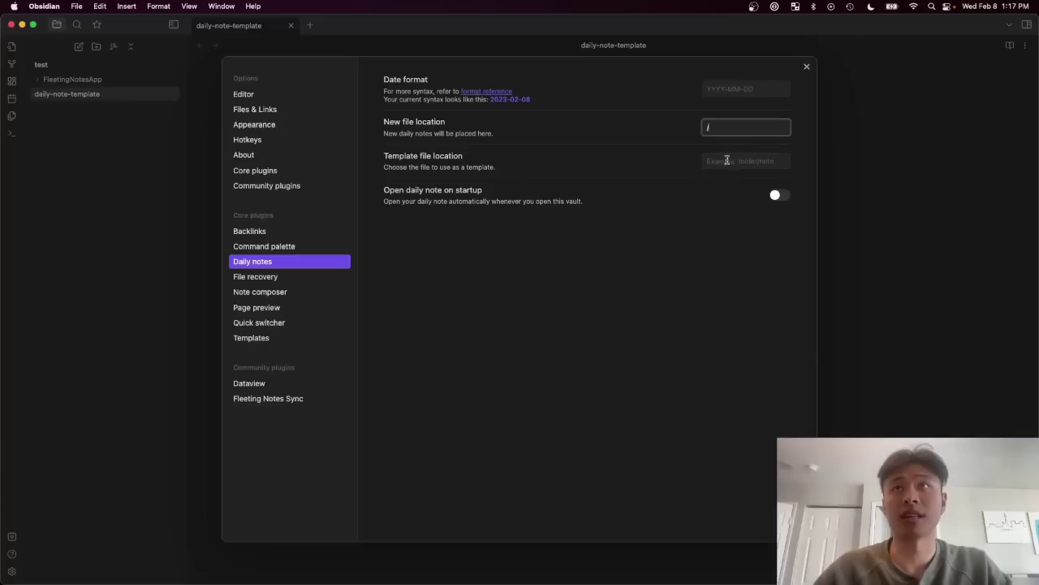
click(727, 160)
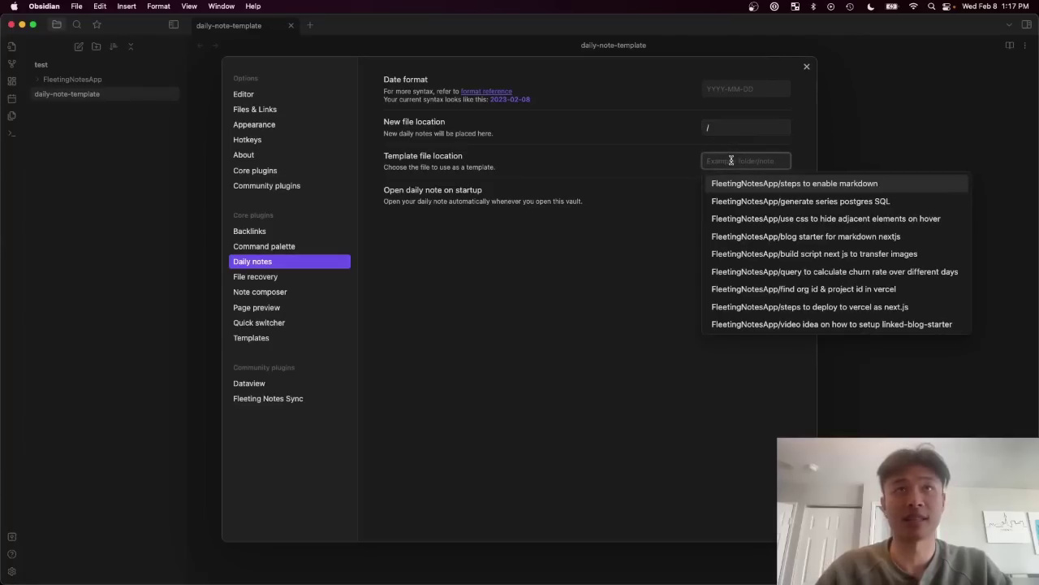
text(daily)
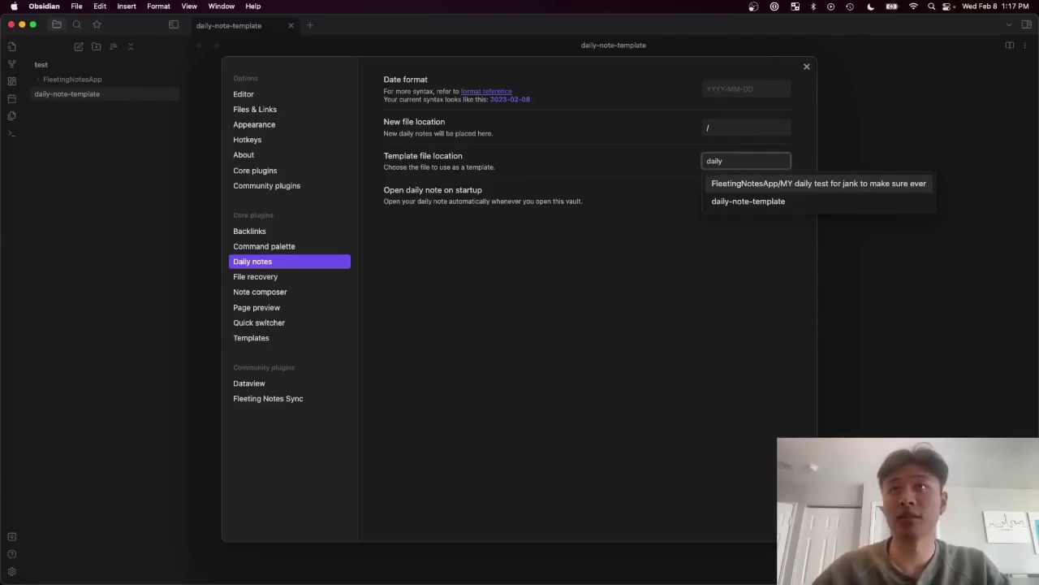
key(Down)
key(Return)
key(Escape)
key(super+Tab)
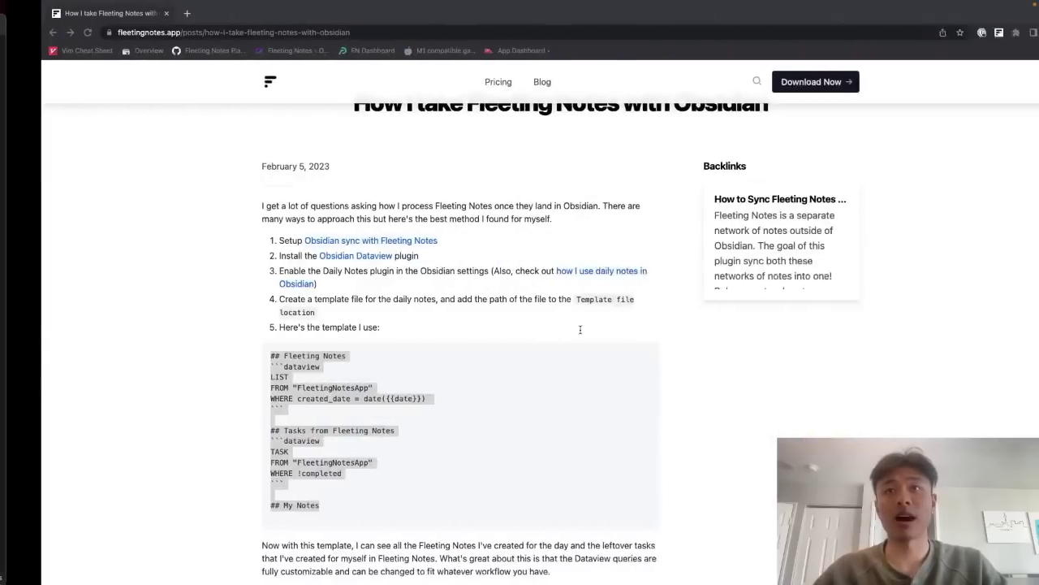
key(super+Tab)
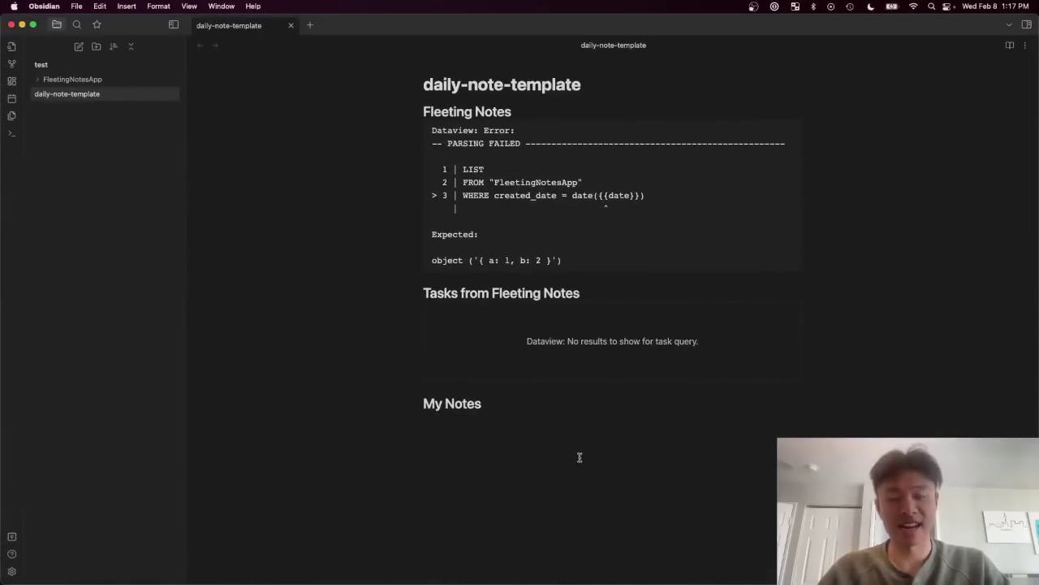
Step: Open the 2023-02-08 daily note and reveal its tasks and Fleeting Notes Dataview query sources
key(super+p)
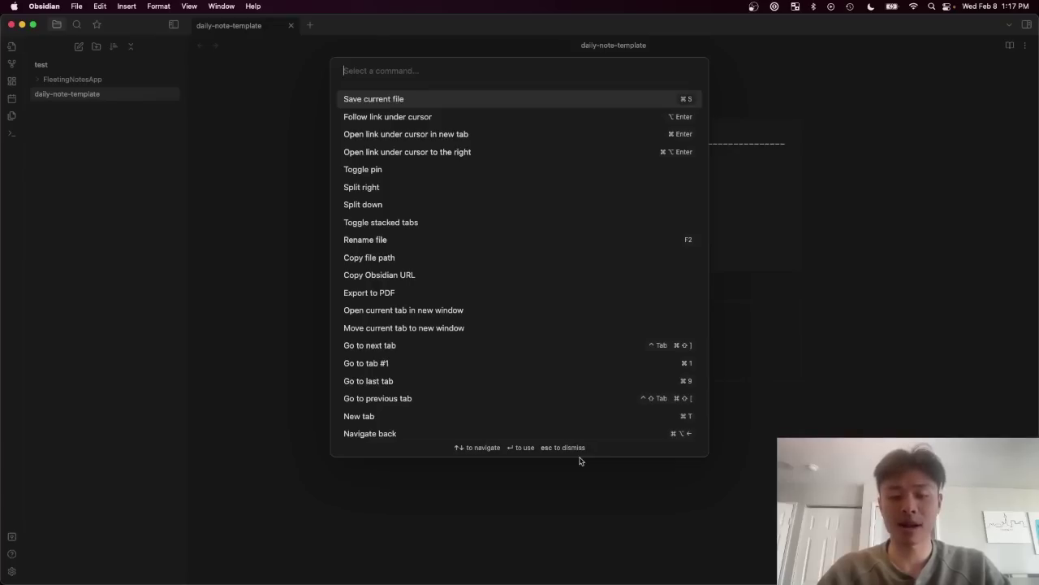
text(open)
key(BackSpace)
key(BackSpace)
key(BackSpace)
key(BackSpace)
text(daily)
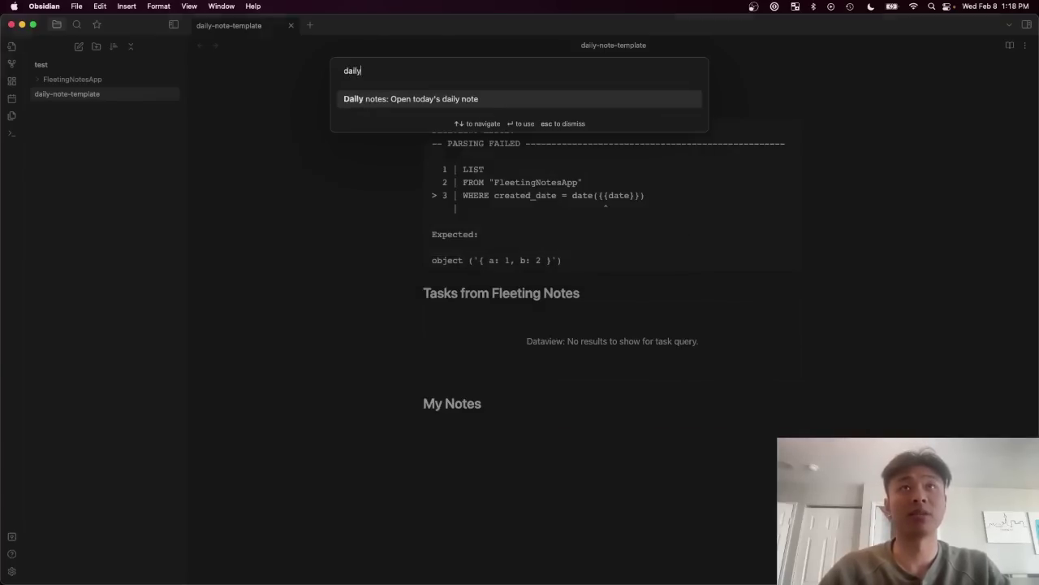
key(Return)
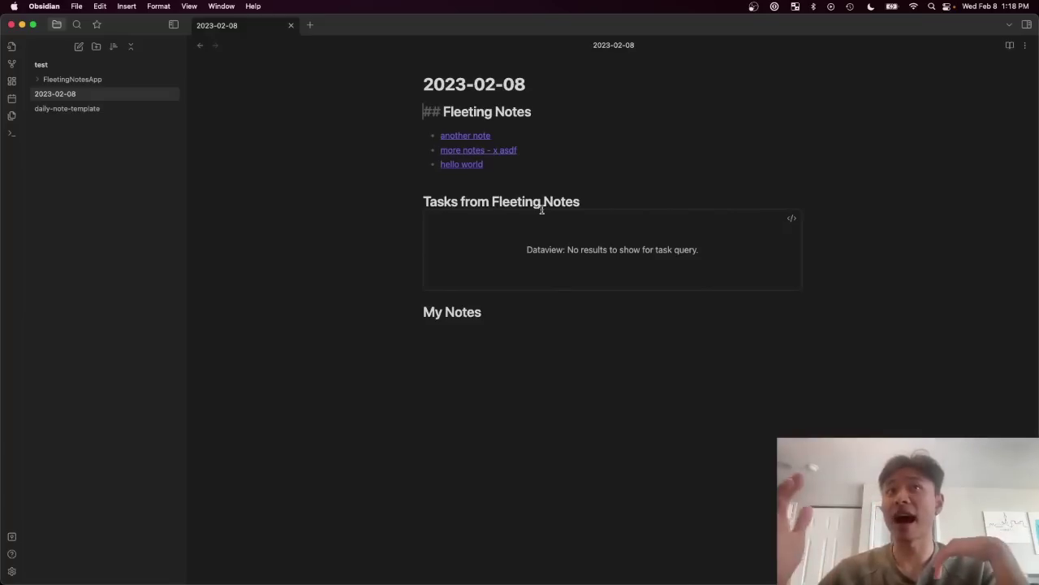
click(793, 219)
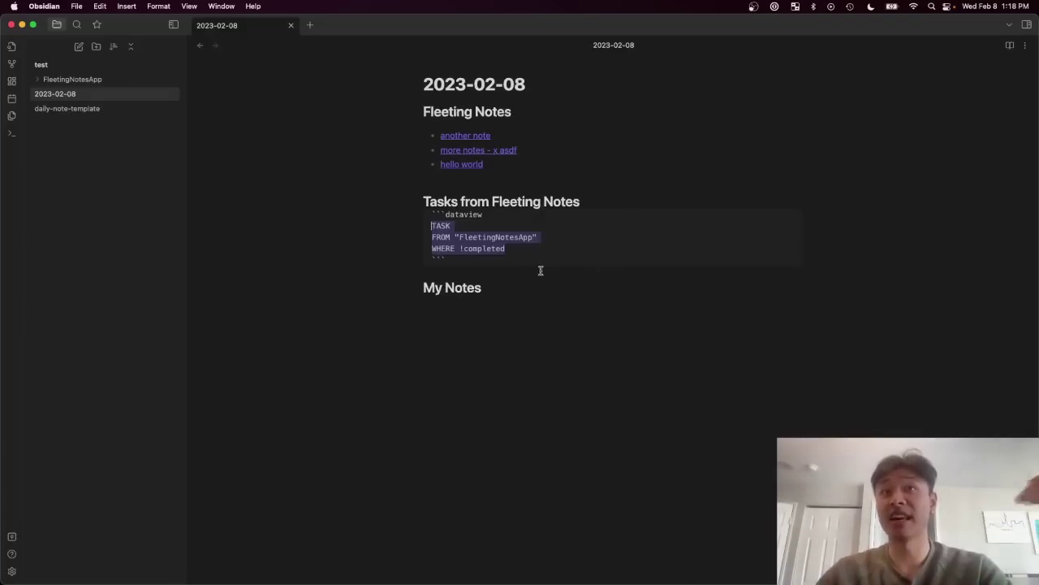
click(792, 131)
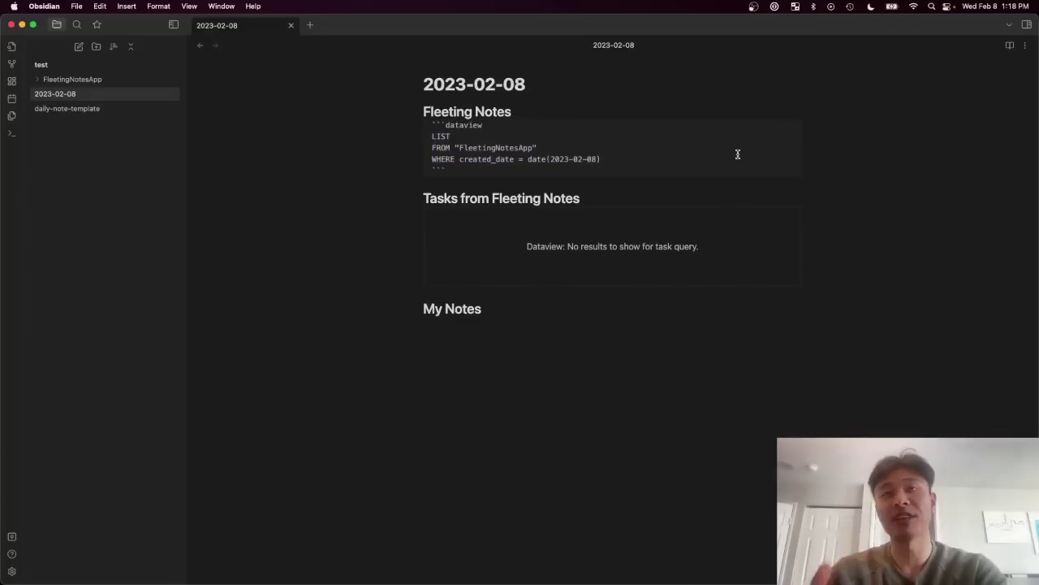